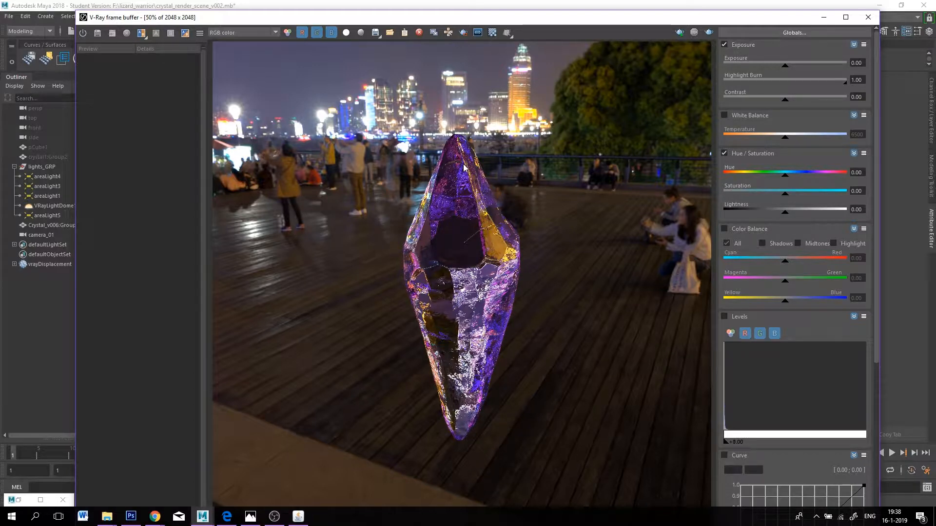
scroll(445, 117, "up", 2)
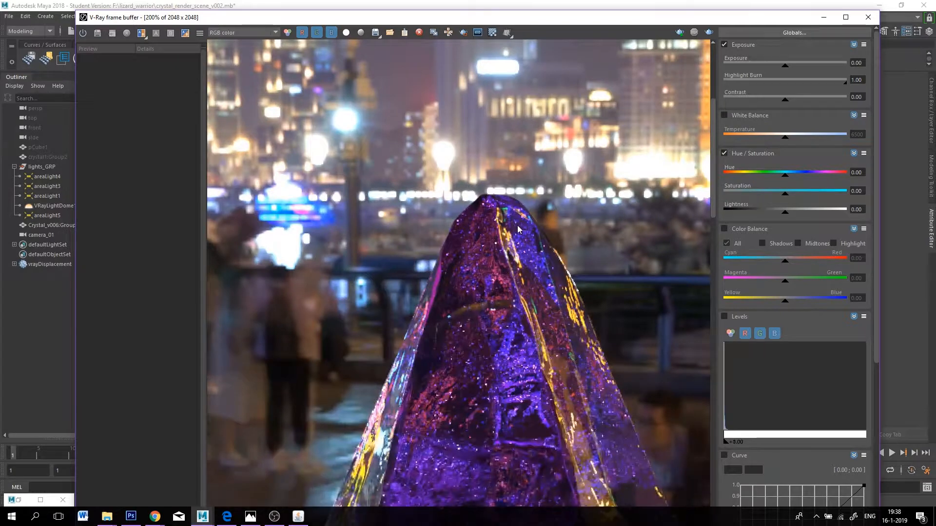
scroll(515, 225, "down", 1)
scroll(563, 271, "up", 1)
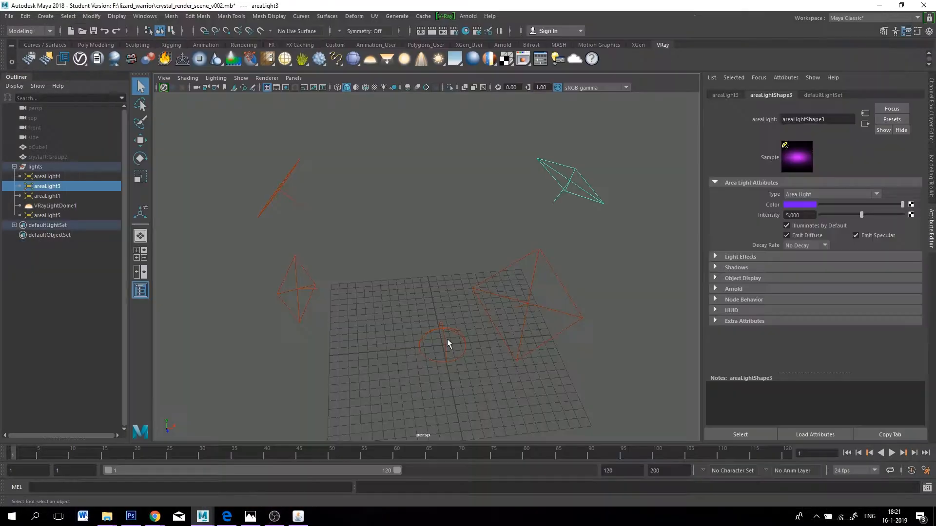
Rename the lights group as lights_GRP
left_click_drag(459, 350, 506, 375, "alt")
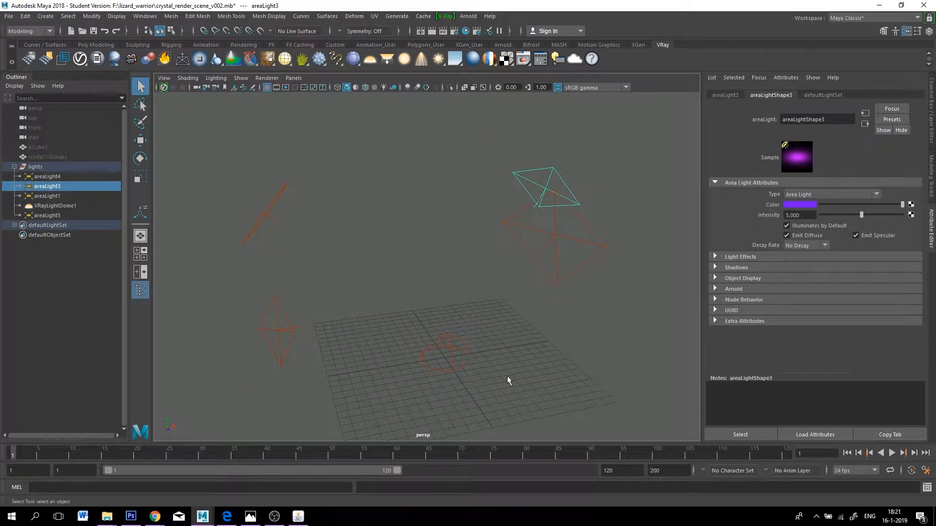
left_click(46, 166)
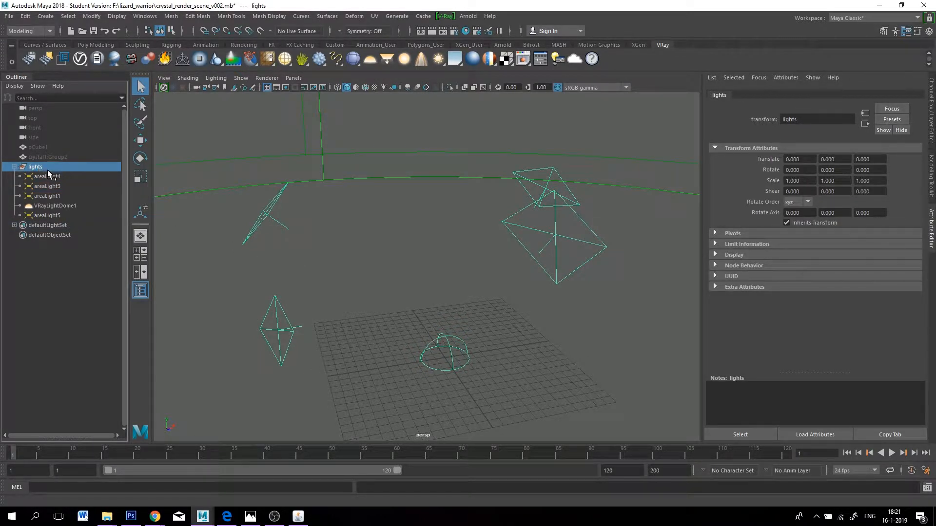
double_click(46, 167)
type("_")
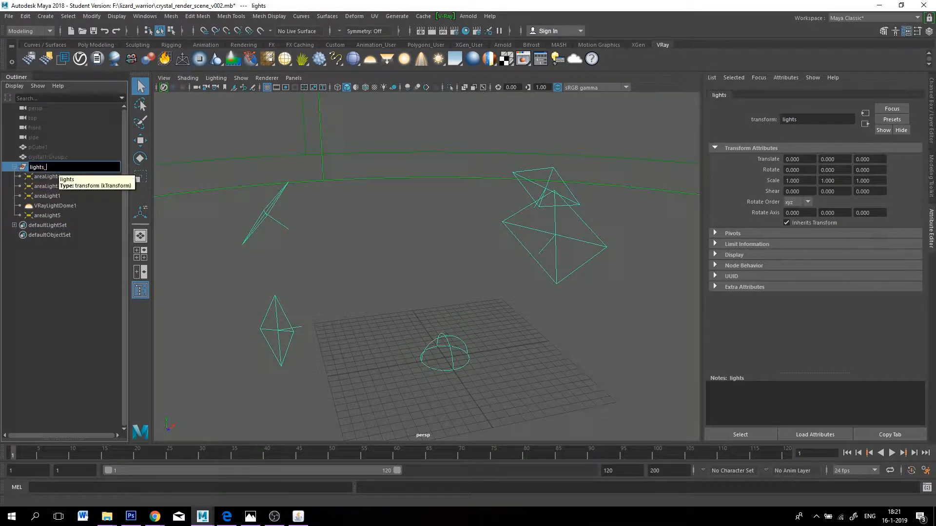
type("GRP")
key("Return")
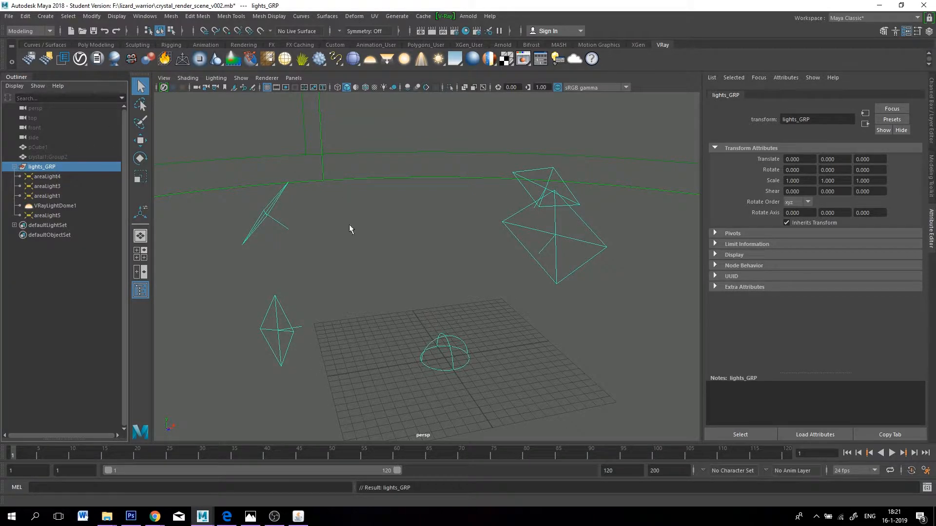
Inspect the V-Ray dome light's shape settings, including its intensity multiplier and texture resolution
left_click(563, 270)
scroll(445, 261, "down", 3)
mouse_move(444, 262)
left_mouse_down("alt")
mouse_move(441, 299)
mouse_move(458, 313)
mouse_move(441, 267)
left_mouse_up("alt")
scroll(458, 313, "up", 5)
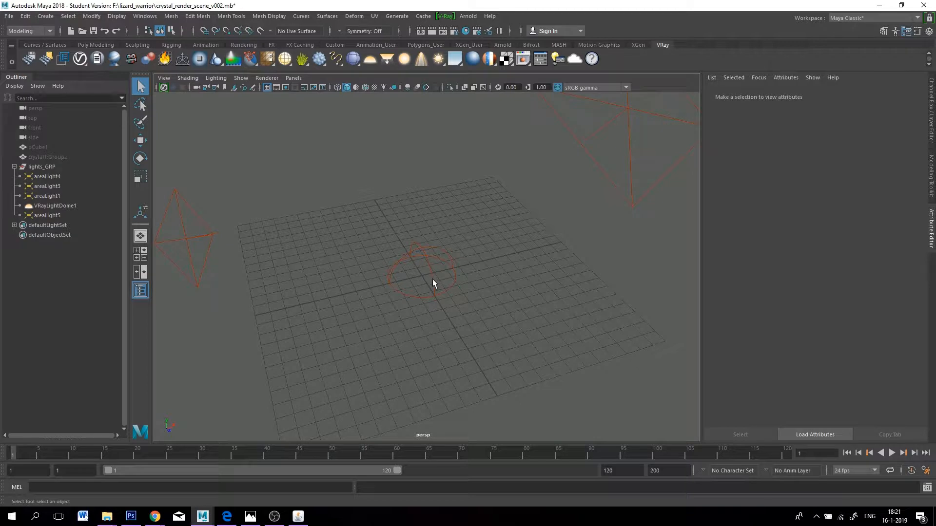
left_click(432, 280)
left_click_drag(504, 289, 531, 317, "alt")
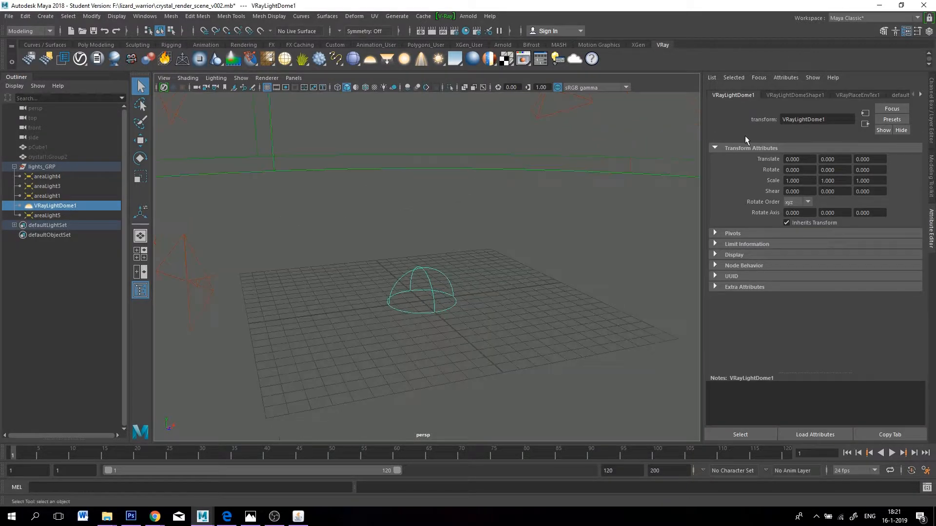
left_click(787, 95)
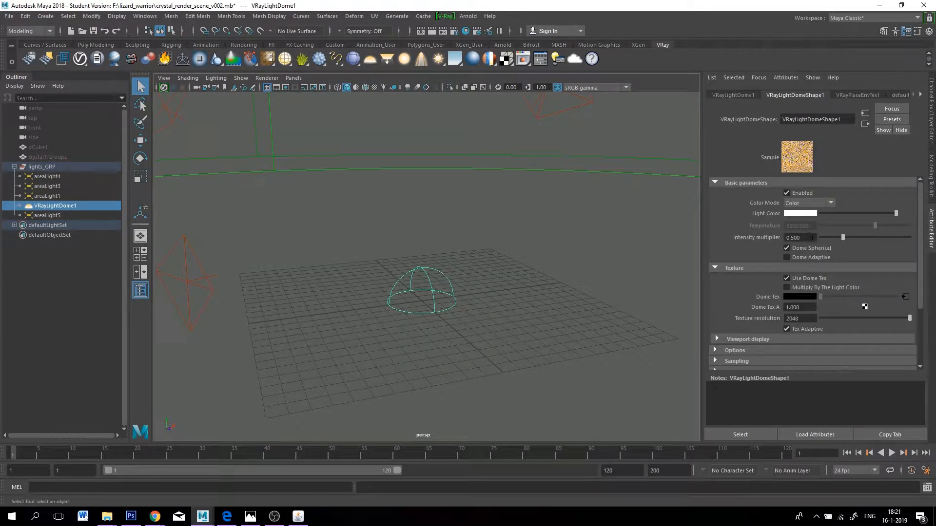
left_click_drag(784, 238, 801, 238)
left_click(801, 318)
left_click(476, 226)
Examine the placement, colour and intensity of the area lights around the scene, including areaLight3 and areaLight5
left_click_drag(475, 226, 452, 251, "alt")
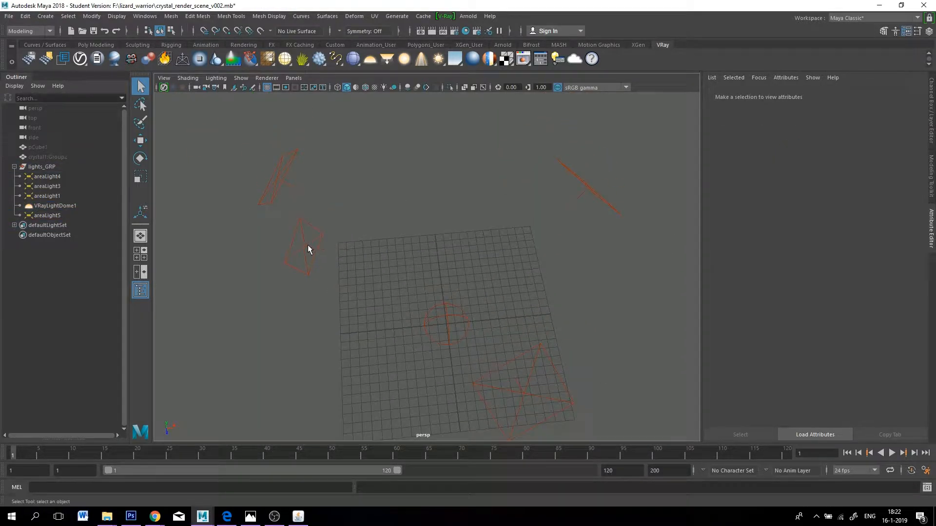
left_click(308, 246)
left_click(600, 196)
left_click_drag(548, 209, 354, 221, "alt")
left_click_drag(414, 273, 517, 255, "alt")
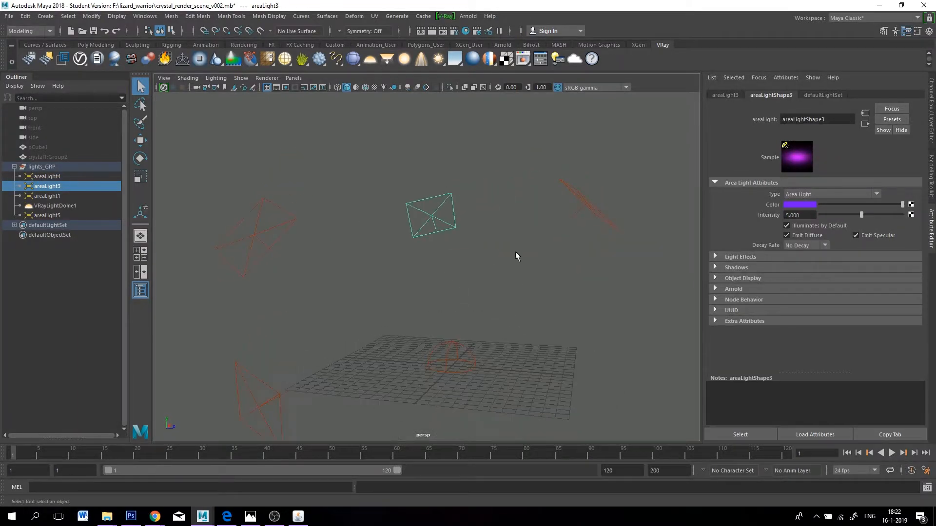
left_click(604, 206)
left_click_drag(616, 172, 585, 183, "alt")
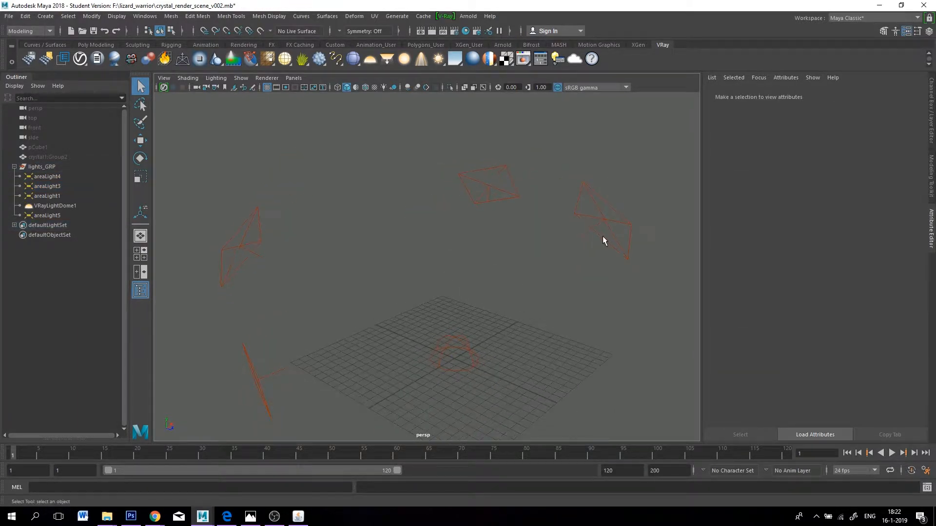
left_click(602, 236)
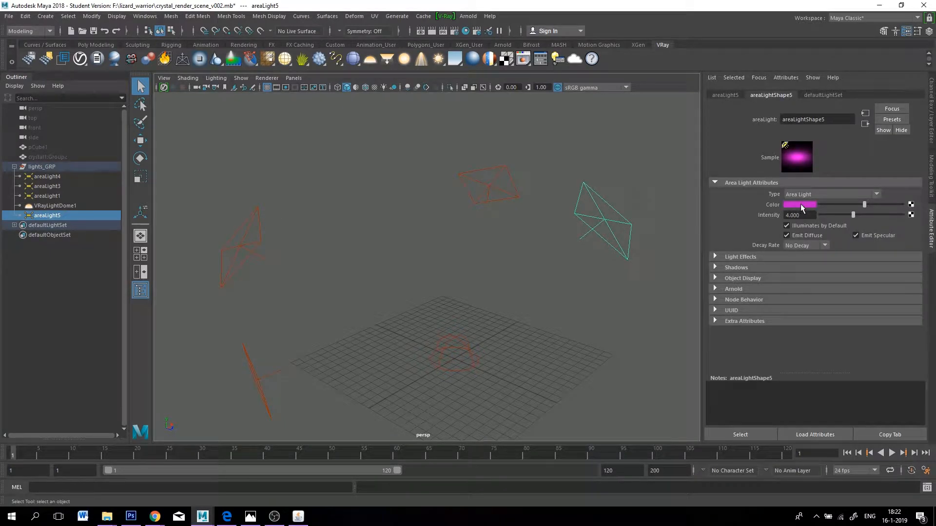
left_click(510, 196)
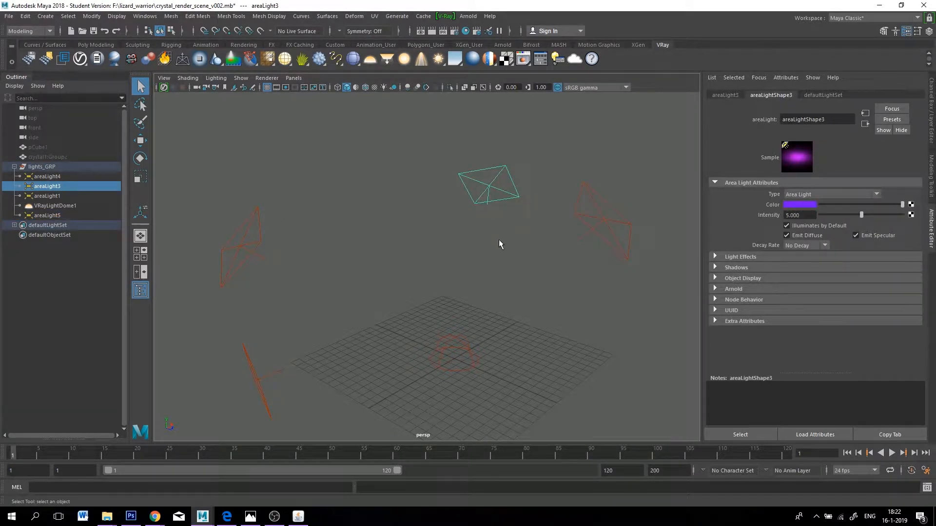
left_click_drag(457, 292, 393, 250, "alt")
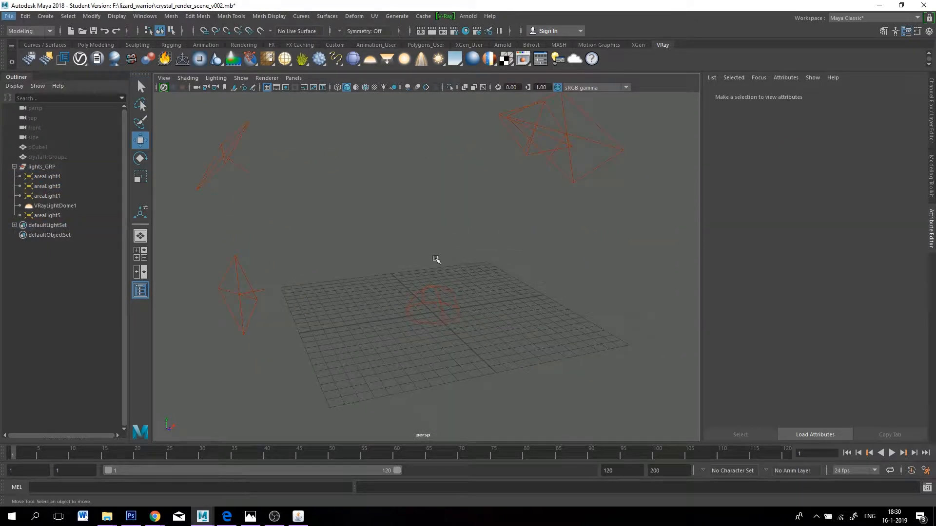
Import the crystal model Crystal_v001.OBJ from the crystal folder into the scene
middle_click_drag(452, 234, 458, 245, "alt")
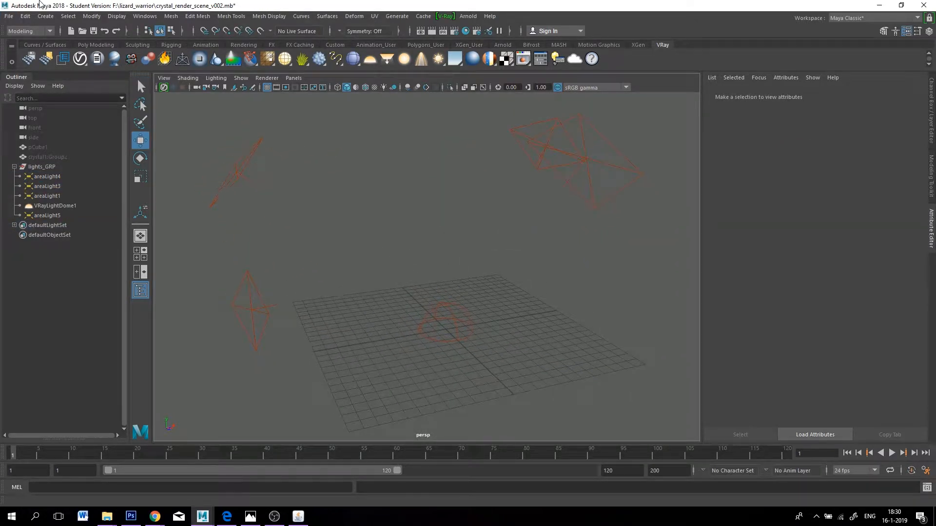
left_click(15, 17)
left_click(39, 124)
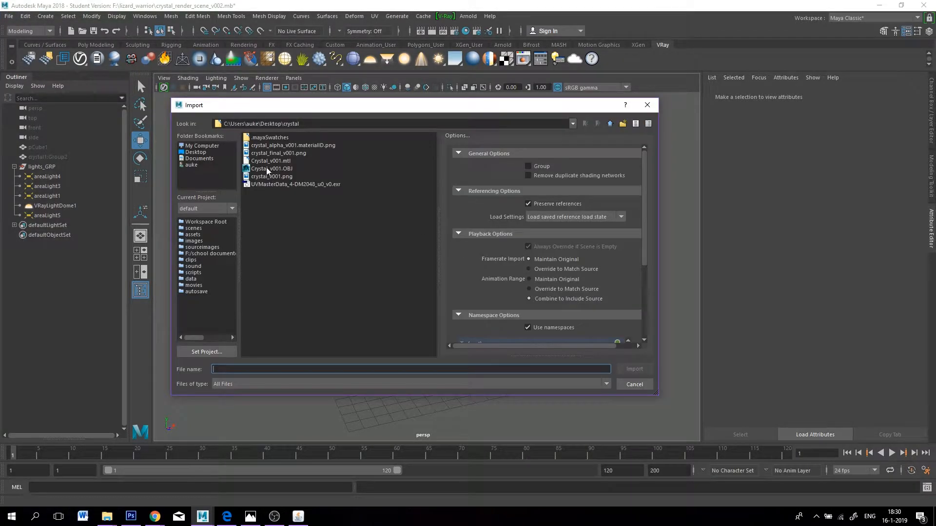
left_click(267, 169)
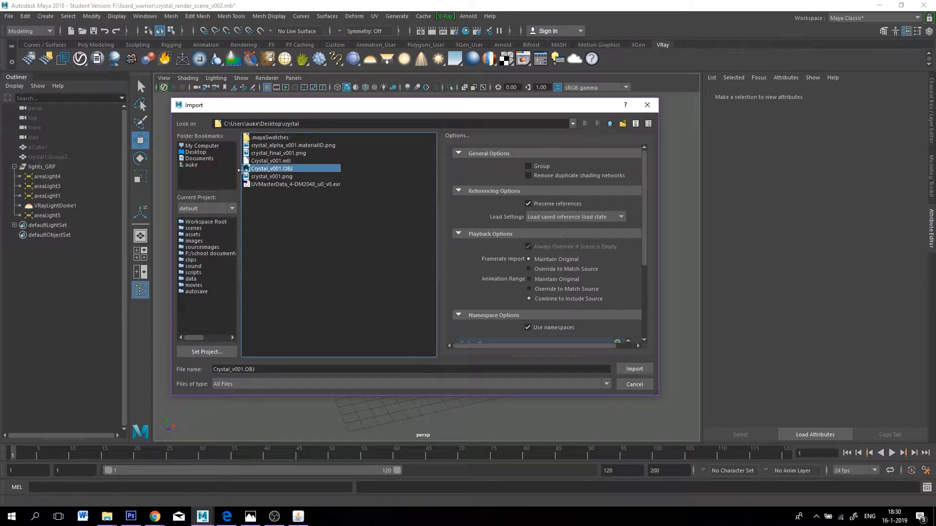
left_click(650, 370)
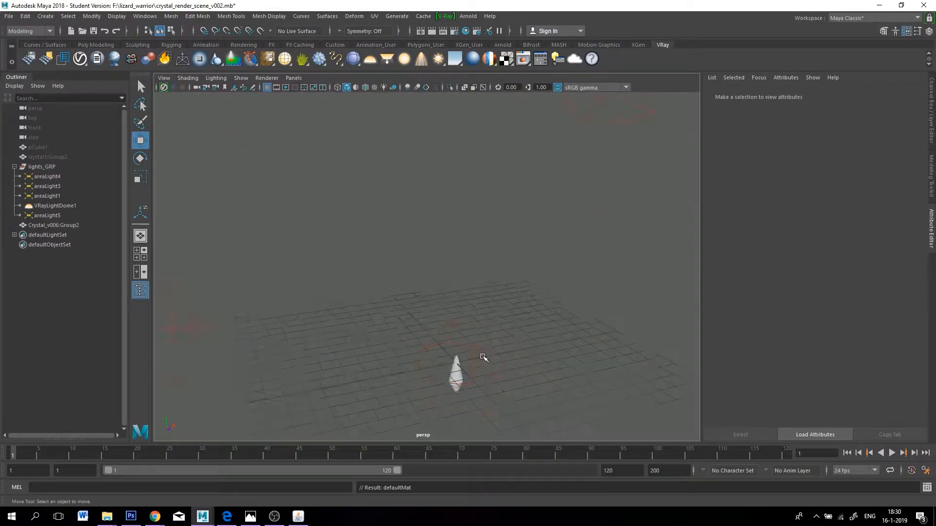
Turn the imported crystal upside down by setting its Z rotation to 180
scroll(482, 357, "up", 2)
middle_click_drag(482, 357, 441, 219, "alt")
scroll(472, 280, "up", 4)
left_click(451, 314)
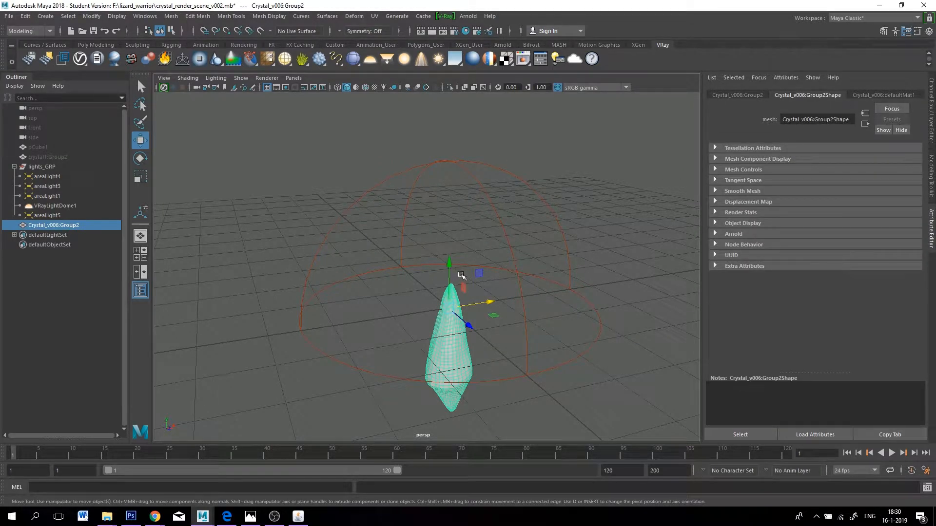
key("e")
left_click_drag(429, 277, 522, 417)
left_click(757, 94)
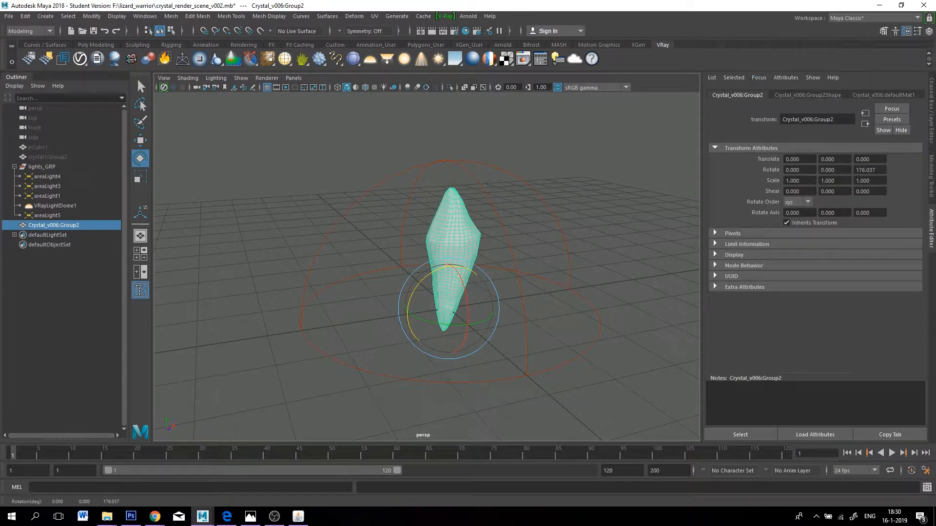
double_click(880, 170)
type("180")
key("Return")
Raise the crystal to a Y translation of about 1.64 and scale it to 2 on all three axes
key("w")
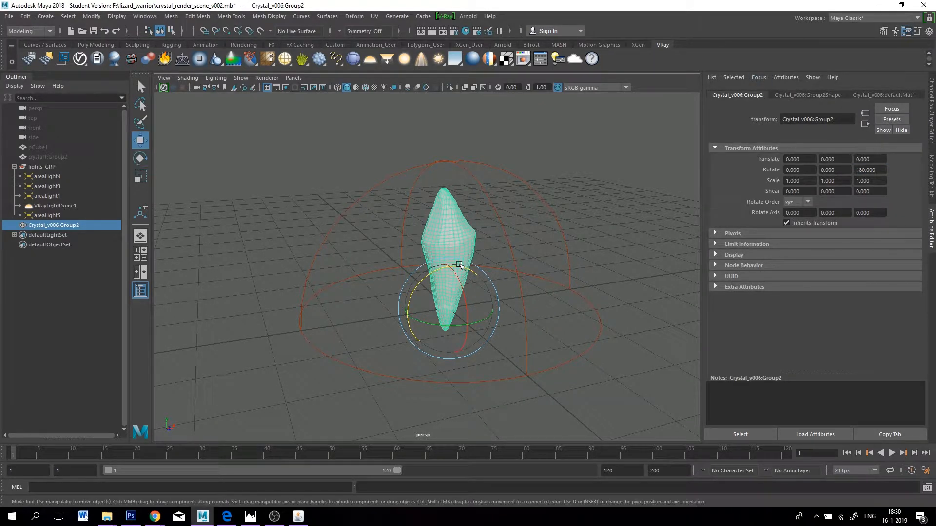
left_click_drag(450, 264, 450, 155)
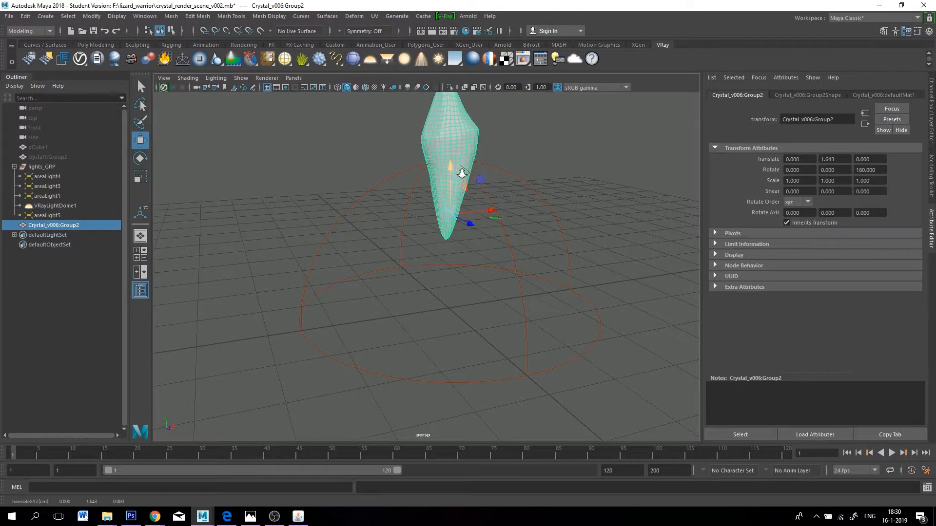
scroll(461, 173, "down", 3)
left_click_drag(806, 182, 750, 171)
type("2")
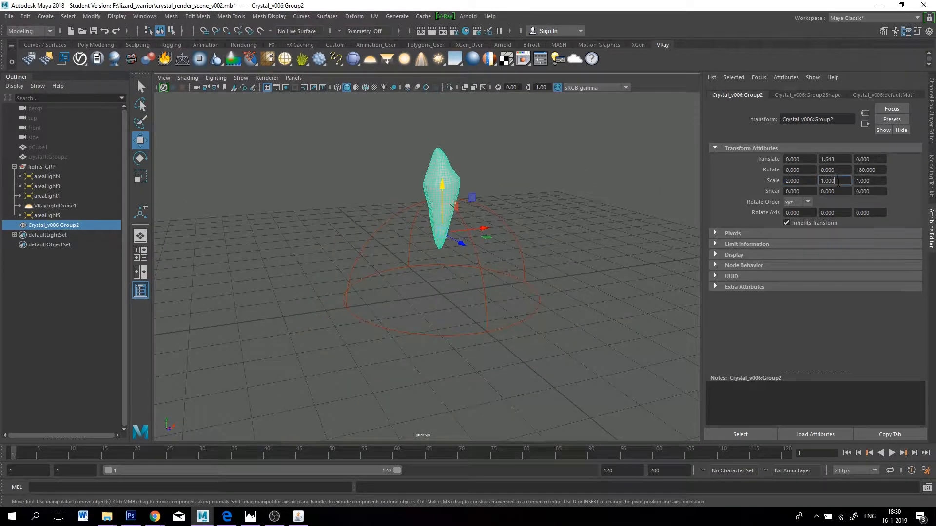
key("Tab")
type("2")
key("Tab")
type("2")
key("Return")
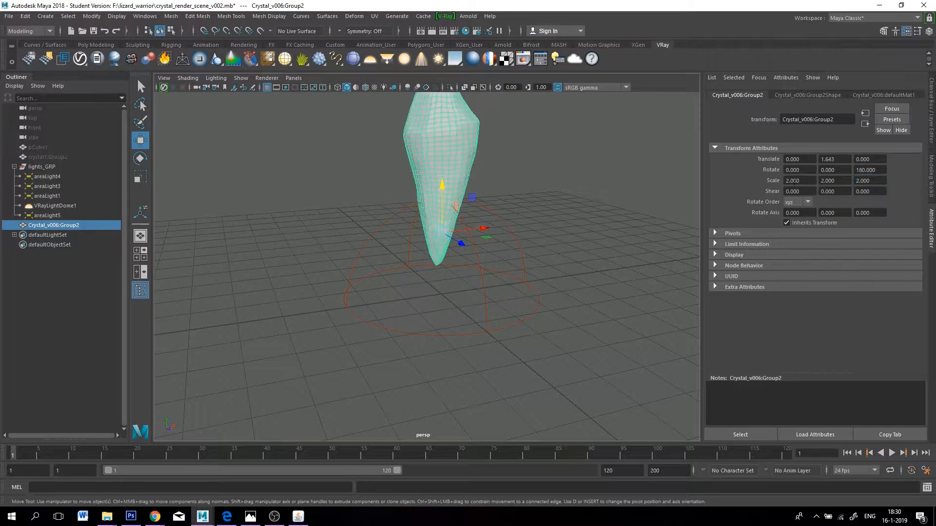
Move the crystal further up to a Y translation of about 2.36
left_click_drag(612, 161, 472, 266, "alt")
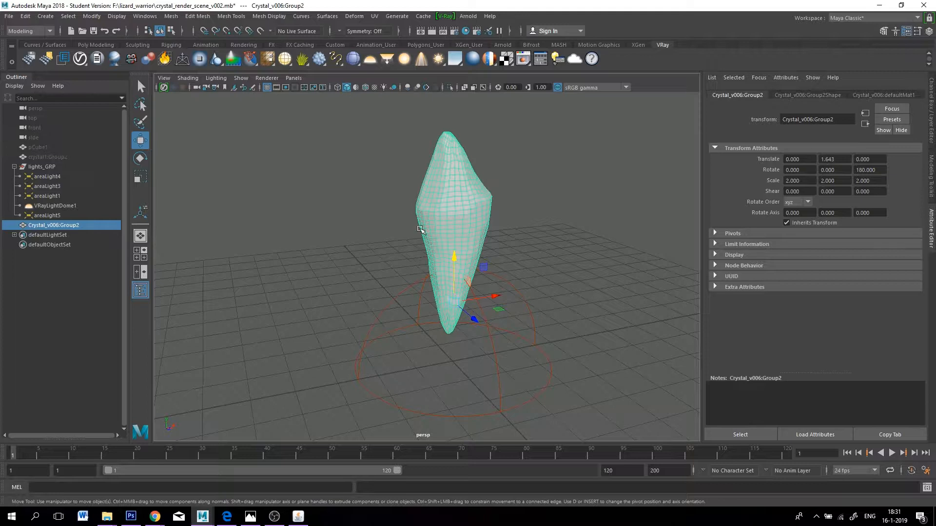
mouse_move(452, 259)
left_mouse_down()
mouse_move(442, 233)
mouse_move(501, 252)
mouse_move(462, 244)
left_mouse_up()
scroll(448, 261, "down", 5)
scroll(416, 234, "up", 5)
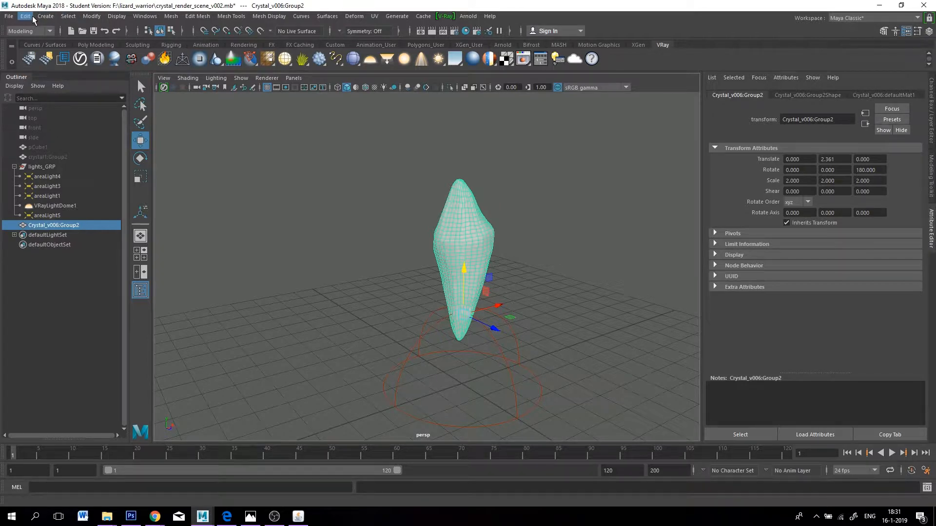
Apply a single VRayDisplacement node to the crystal
left_click(47, 17)
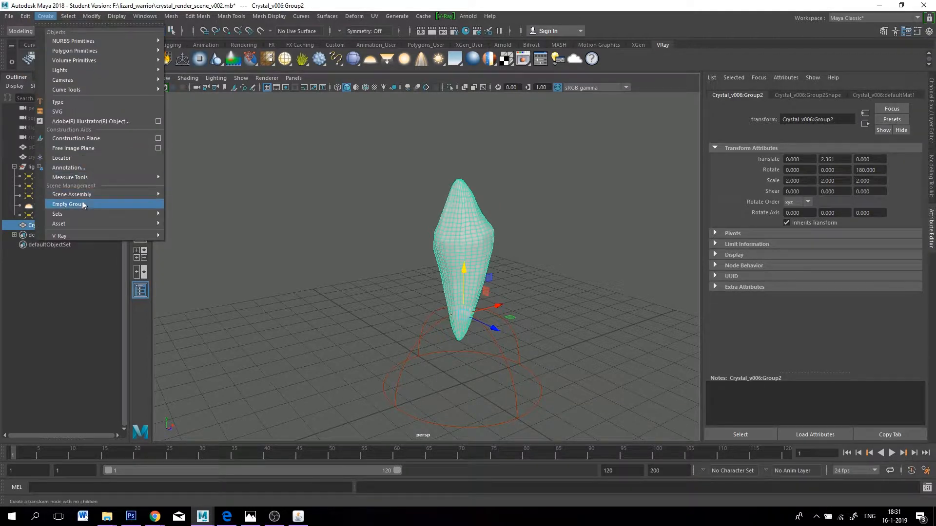
mouse_move(89, 234)
mouse_move(249, 408)
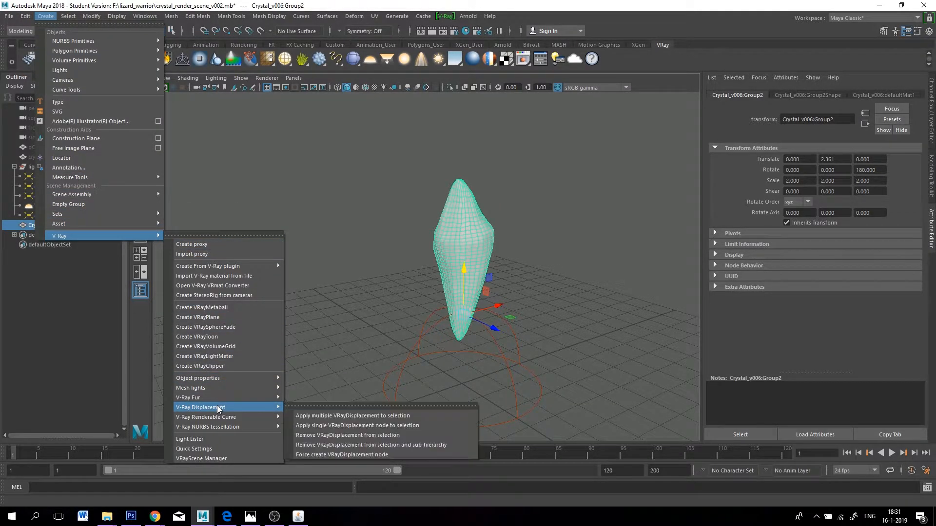
left_click(330, 425)
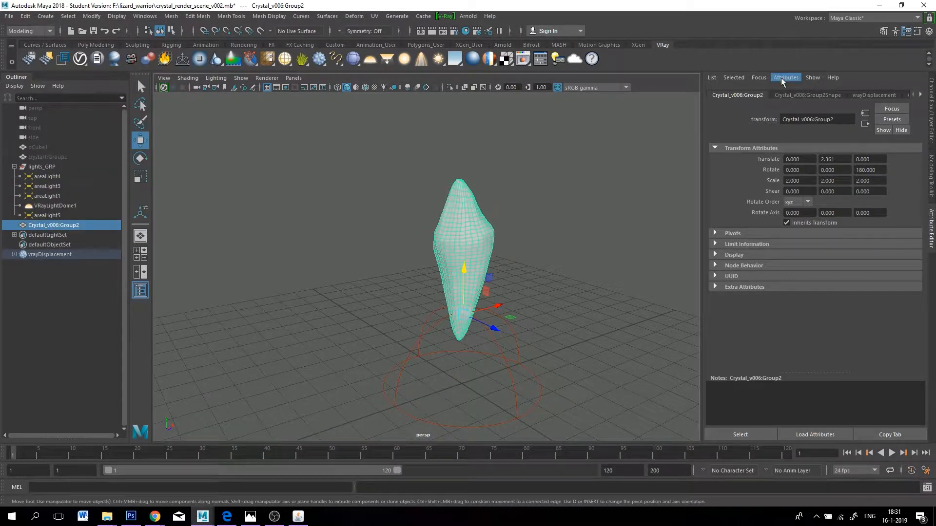
Add the V-Ray Displacement control attributes to the vrayDisplacement node
left_click(44, 255)
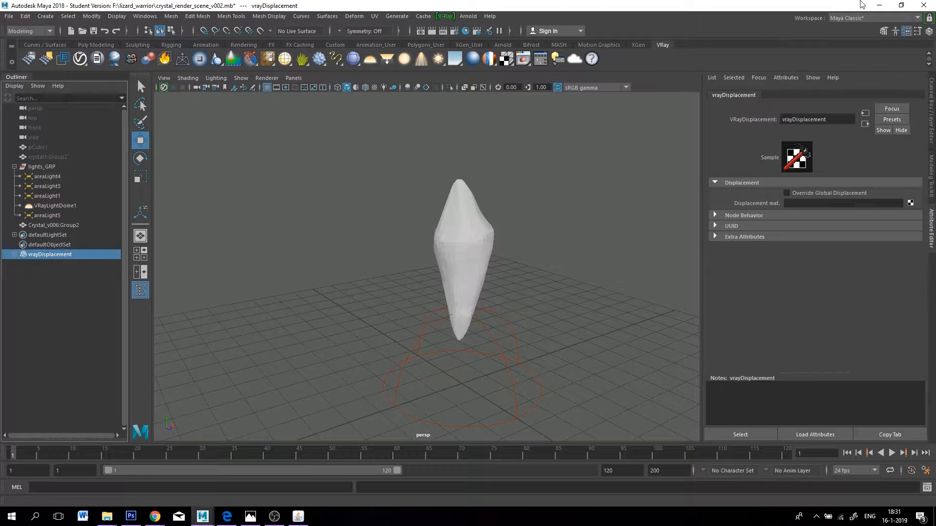
left_click(786, 78)
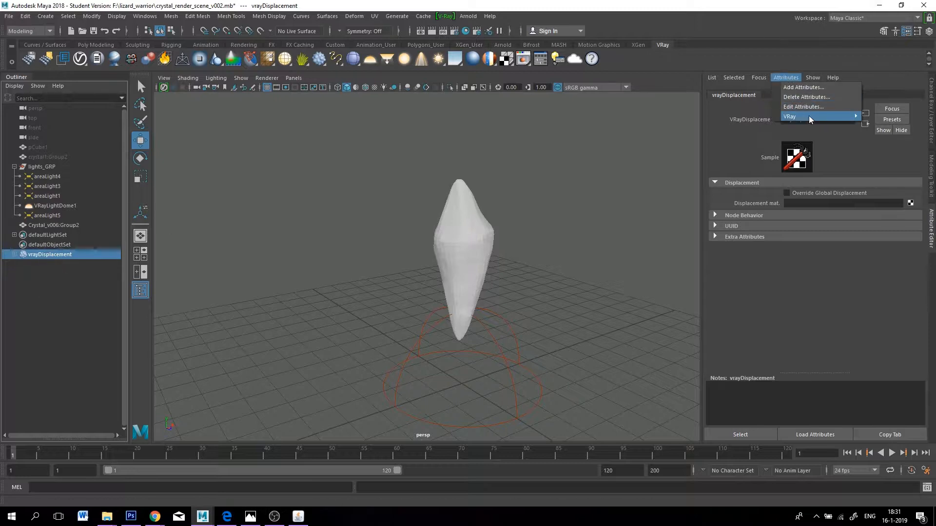
mouse_move(810, 117)
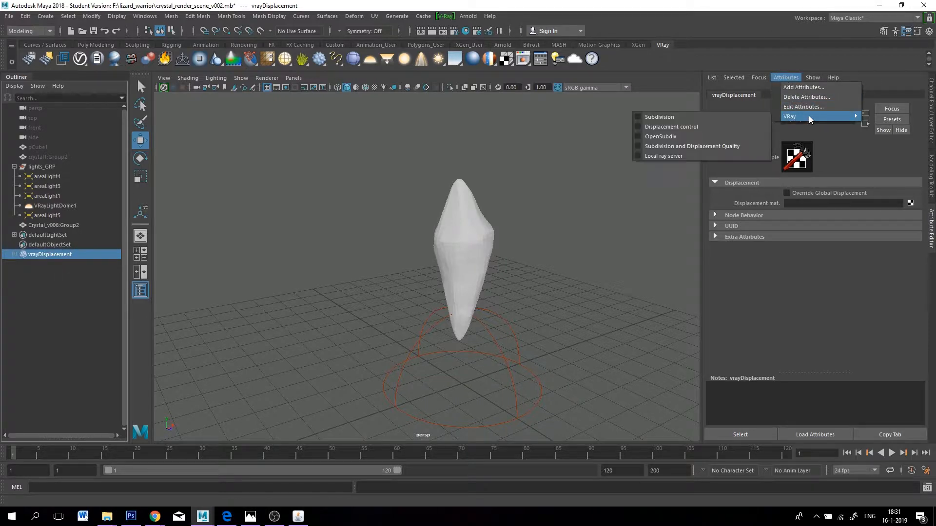
left_click(638, 127)
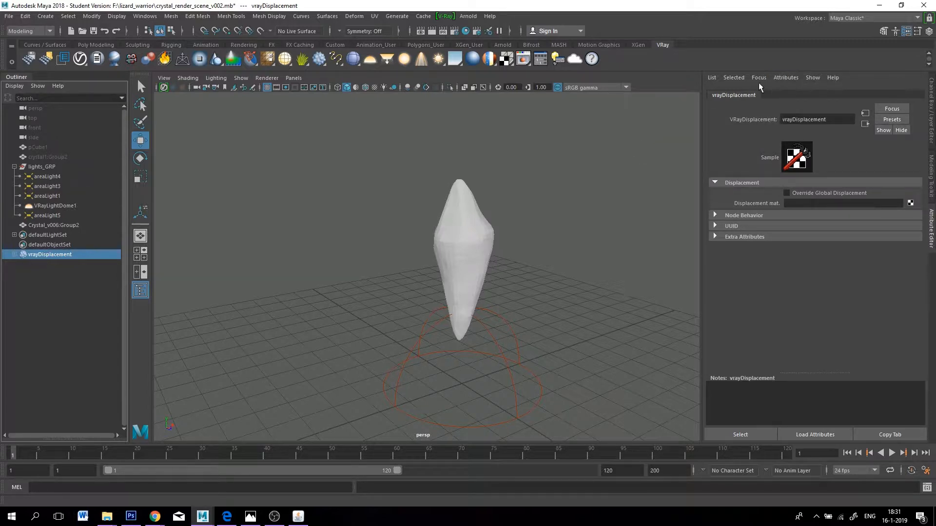
Enable the Displacement control option among the vrayDisplacement node's V-Ray attributes
left_click(786, 79)
mouse_move(785, 117)
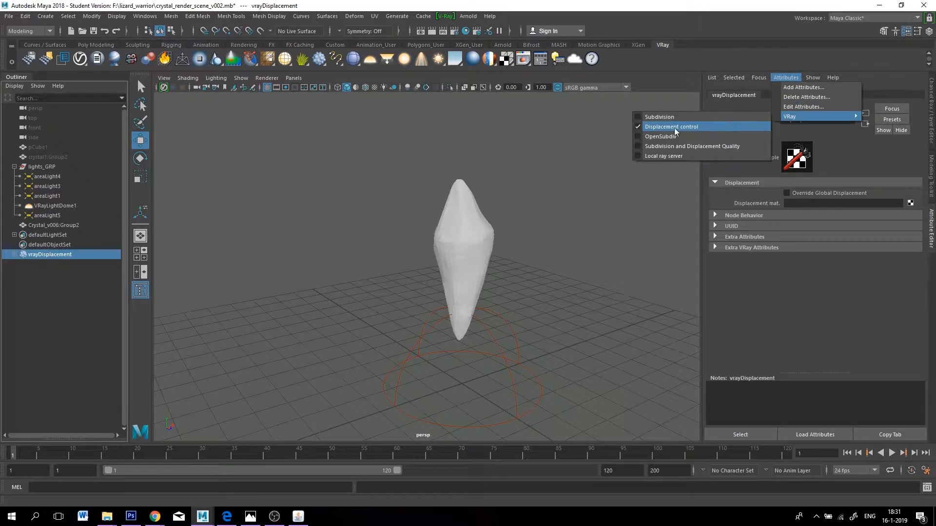
left_click(638, 137)
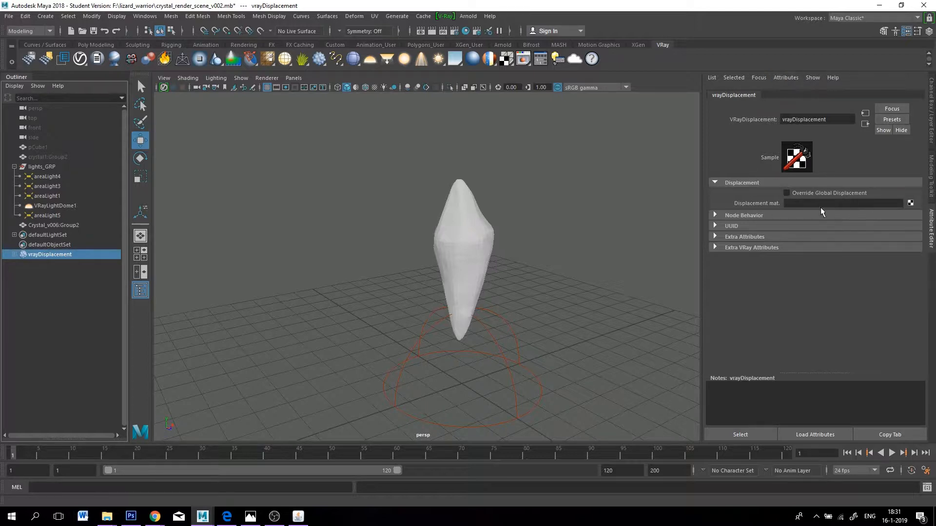
Connect a File texture to the node's displacement material and load UVMasterData_4-DM2048_u0_v0.exr as its image
left_click(911, 203)
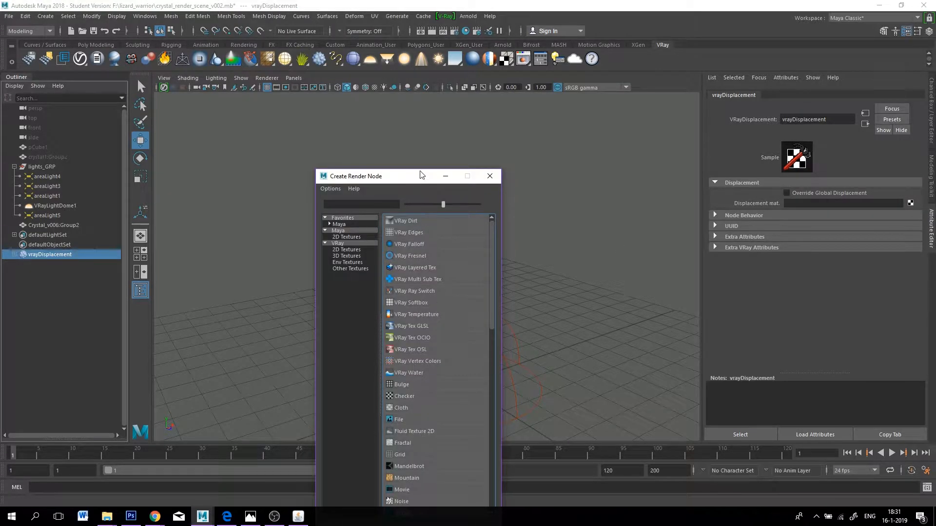
left_click_drag(424, 177, 421, 94)
left_click(395, 338)
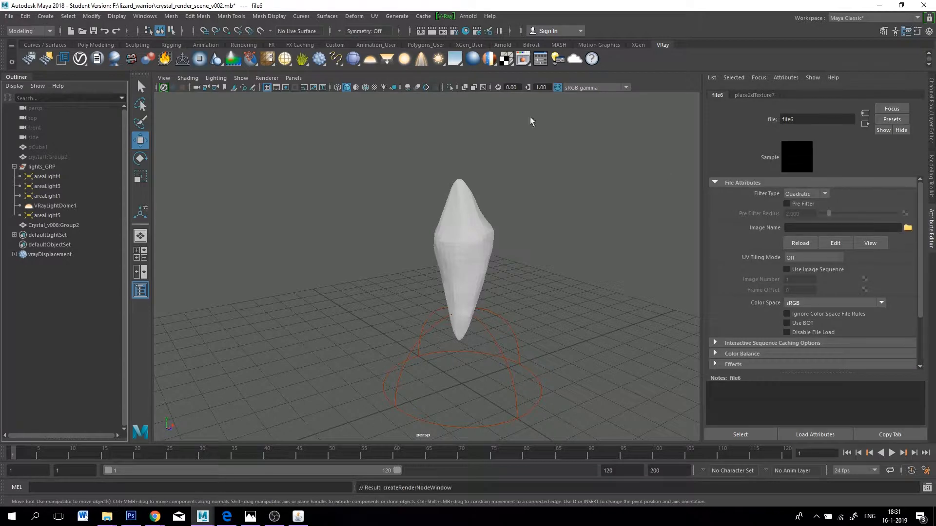
left_click(908, 227)
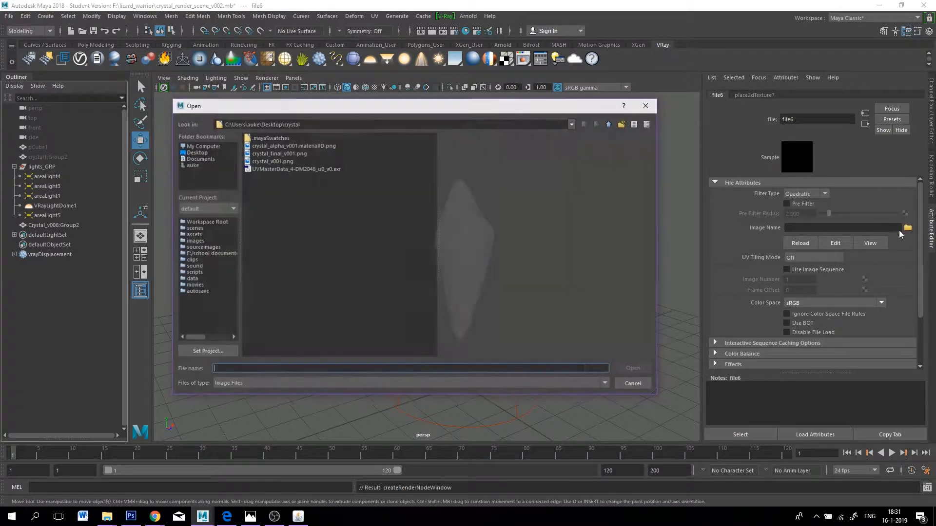
left_click(275, 169)
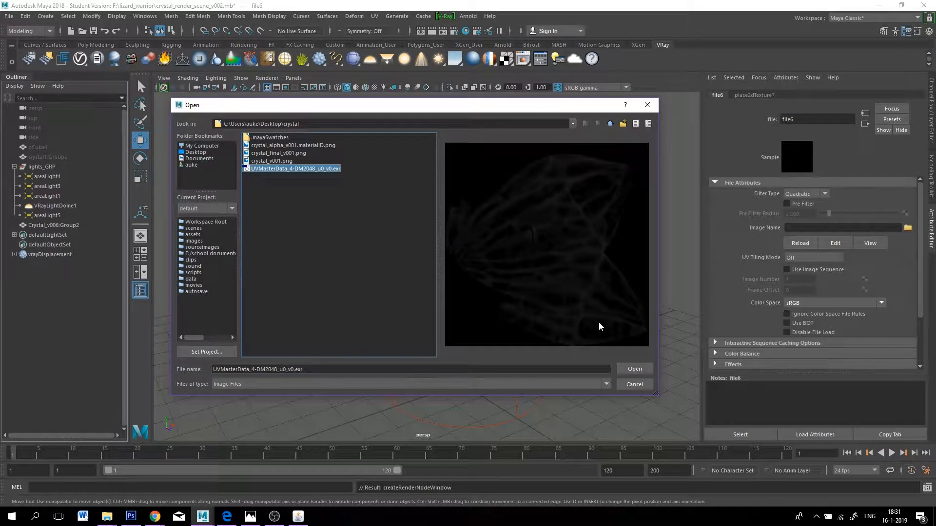
left_click(633, 369)
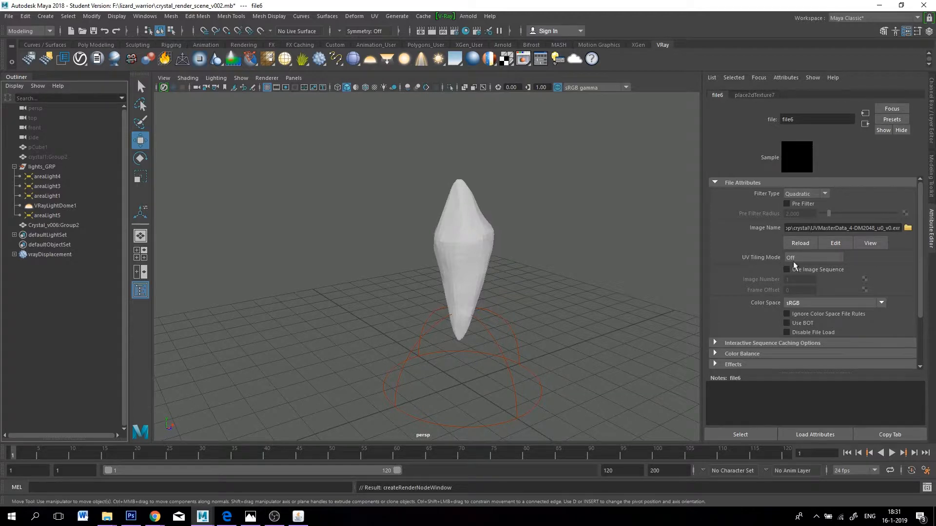
Enable Keep Continuity on the vrayDisplacement node and set its Displacement Amount to 2
left_click(47, 254)
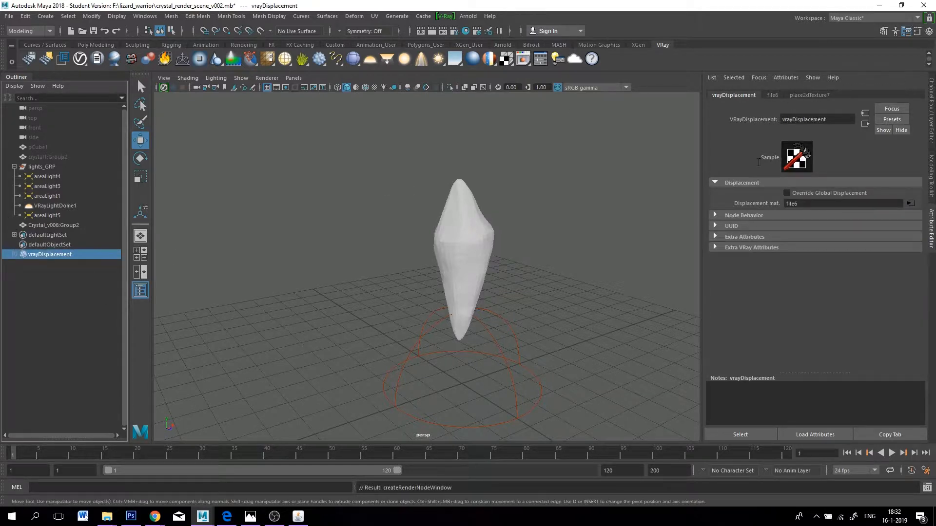
left_click(715, 247)
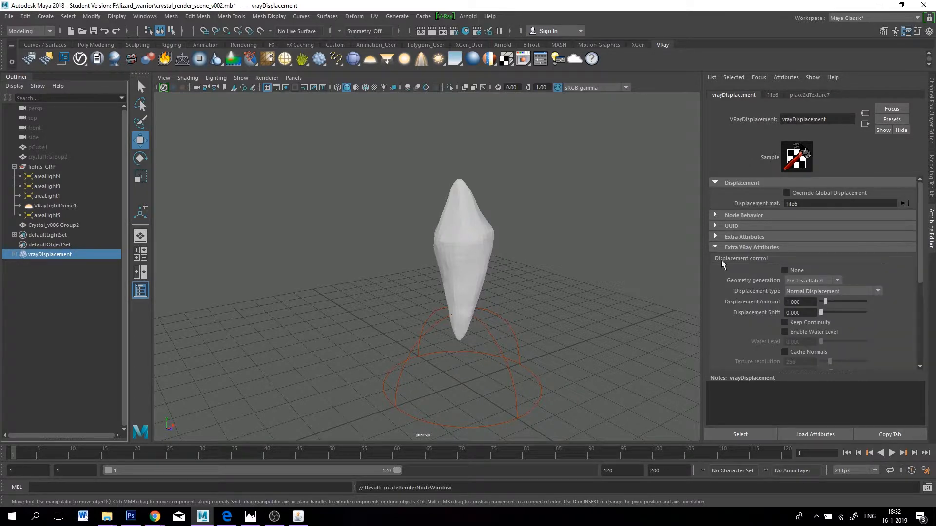
scroll(725, 268, "down", 2)
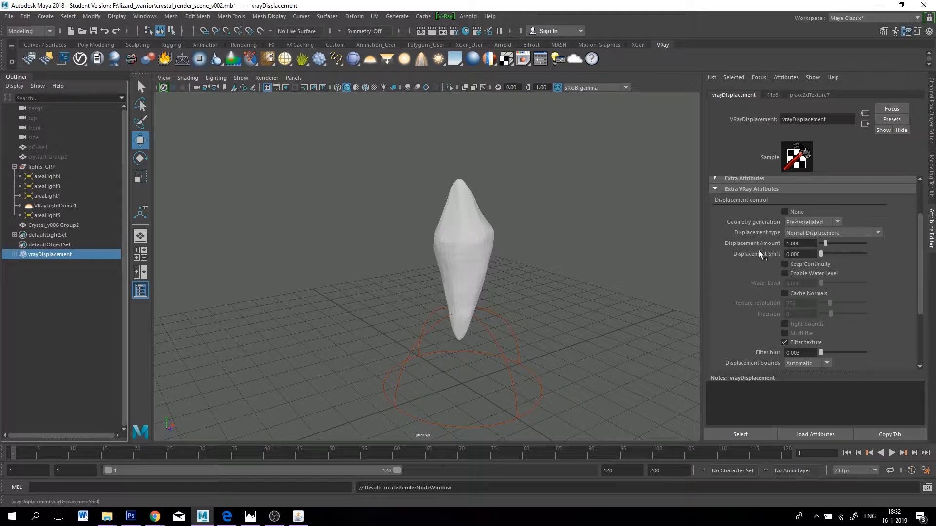
left_click(785, 264)
left_click_drag(805, 242, 782, 245)
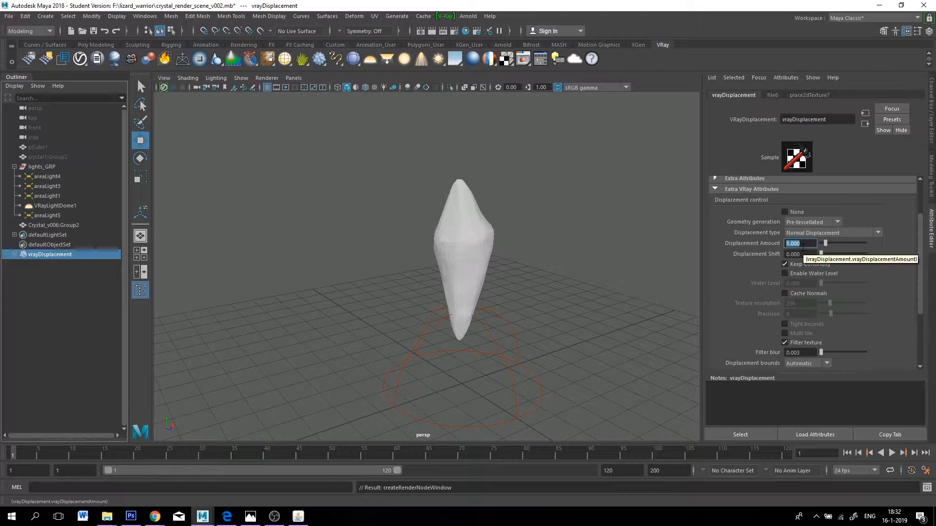
type("2")
key("Return")
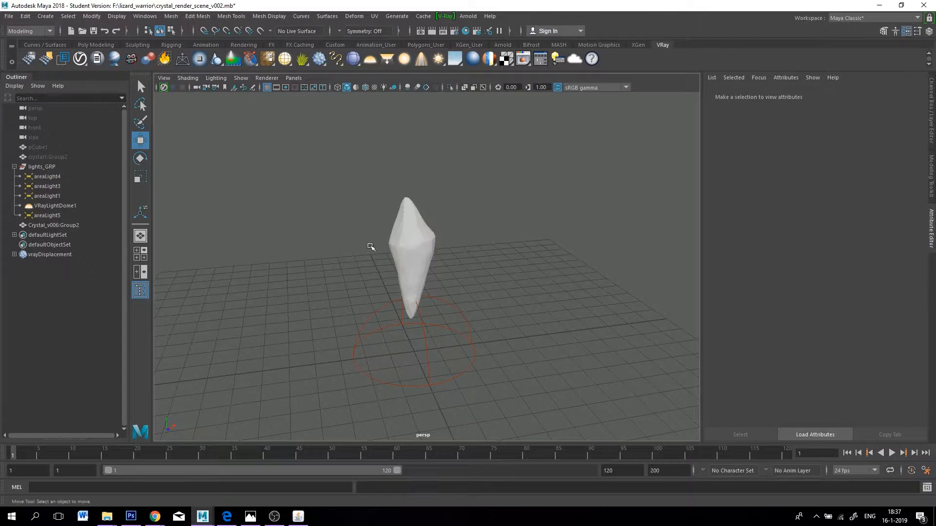
left_click(411, 240)
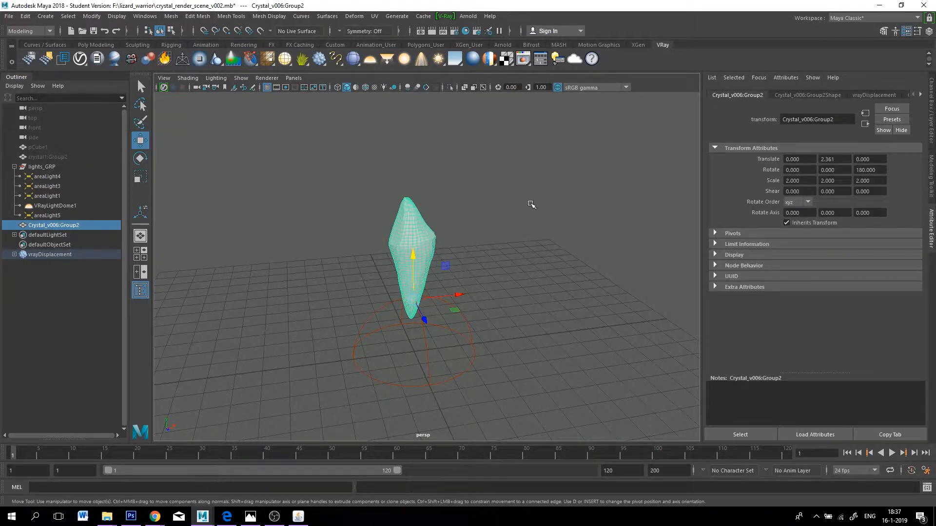
left_click(533, 203)
Set the render resolution preset to 1k Square in the Render Settings
left_click(453, 30)
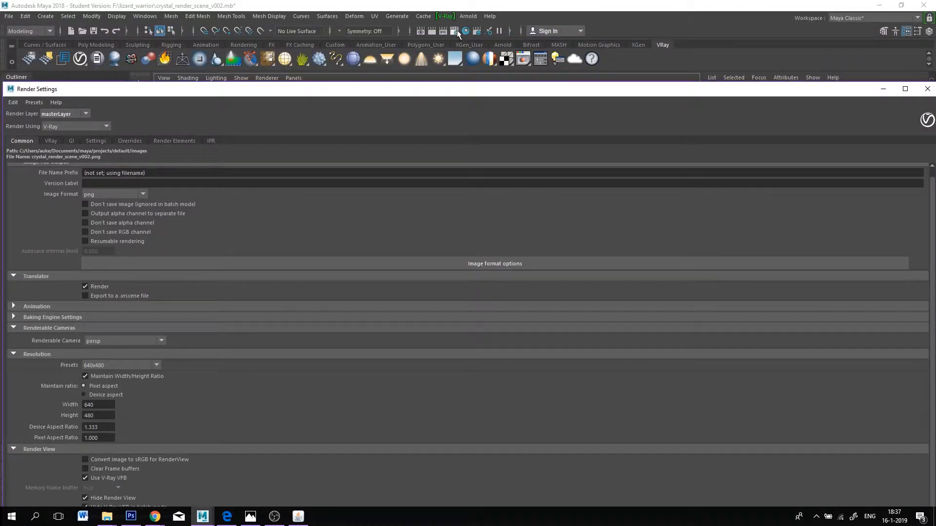
left_click_drag(350, 92, 390, 78)
left_click_drag(394, 59, 391, 57)
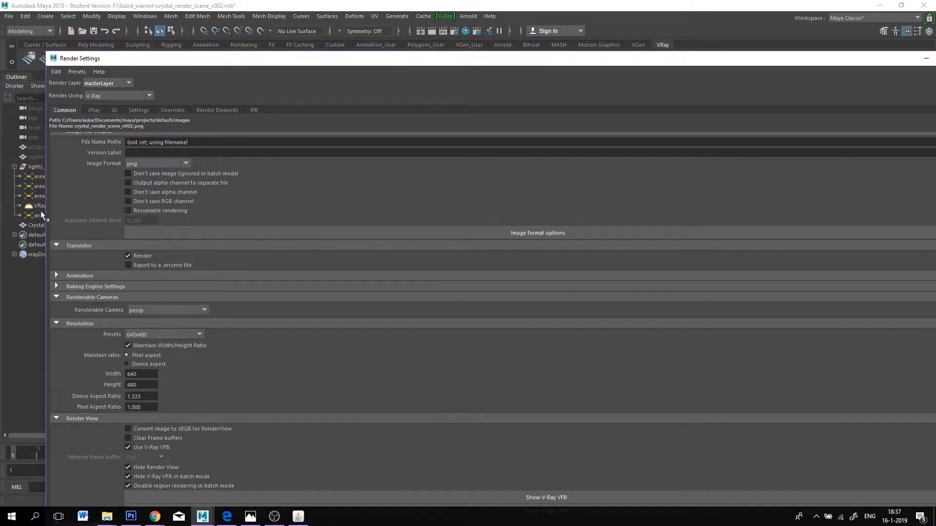
left_click_drag(322, 62, 330, 51)
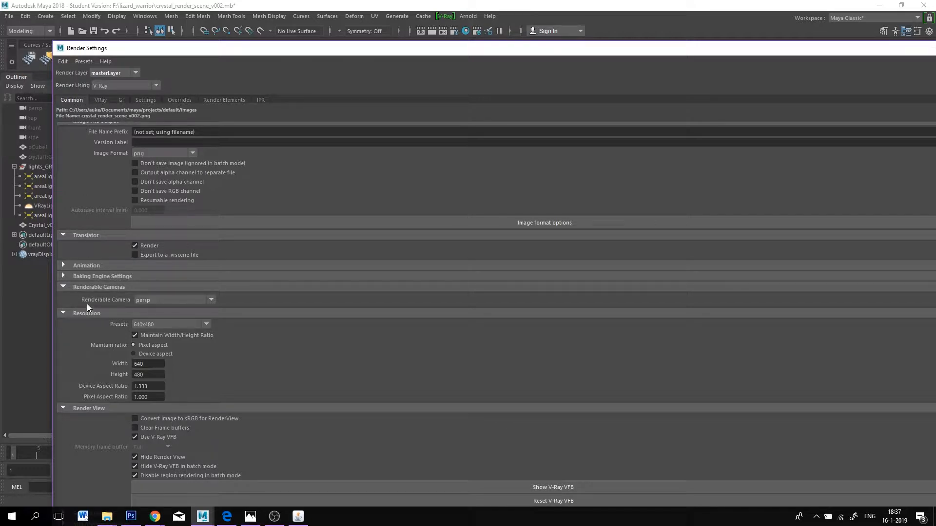
left_click(152, 325)
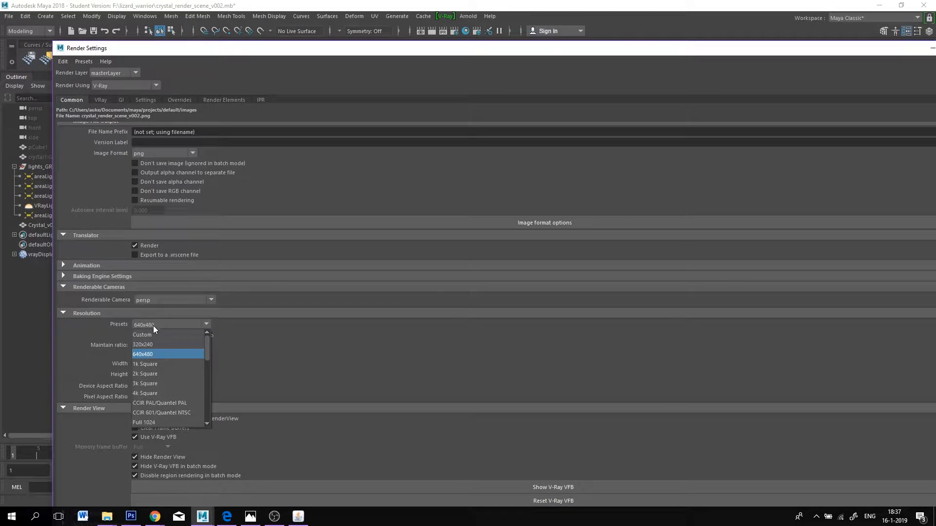
left_click(149, 363)
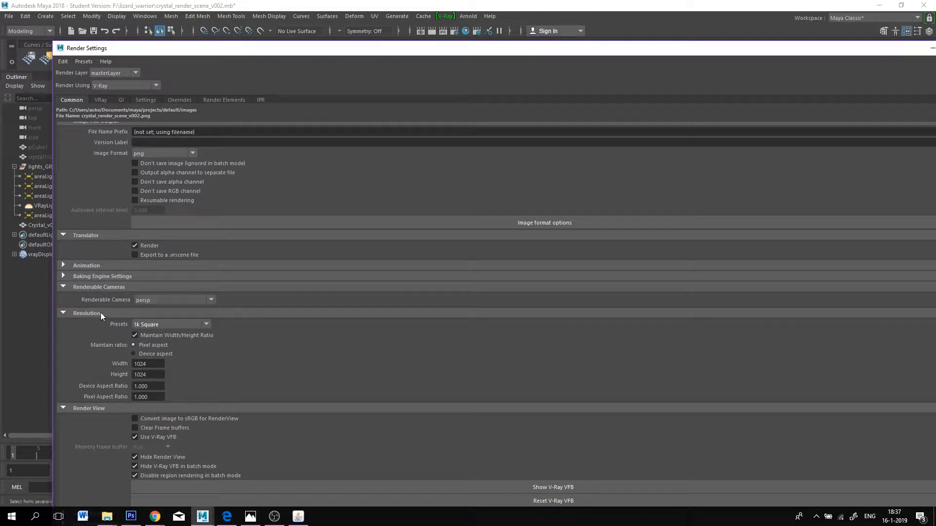
Keep the V-Ray image sampler type at Progressive and set its Max subdivs to 12
left_click(102, 99)
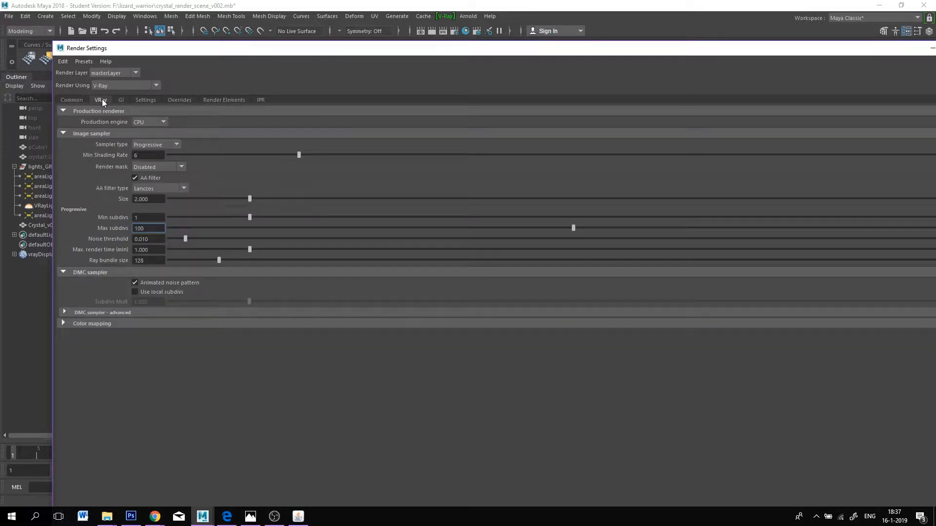
left_click(149, 145)
left_click(149, 145)
left_click(148, 145)
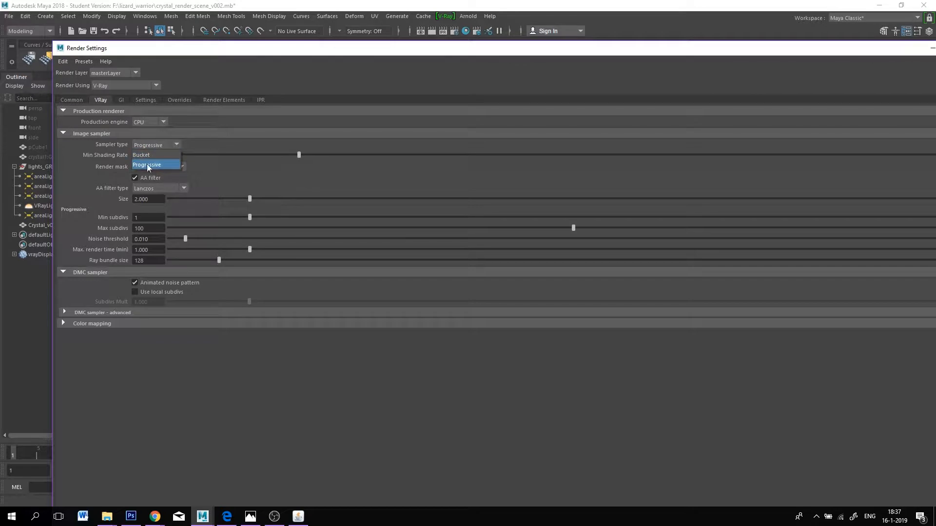
left_click(147, 165)
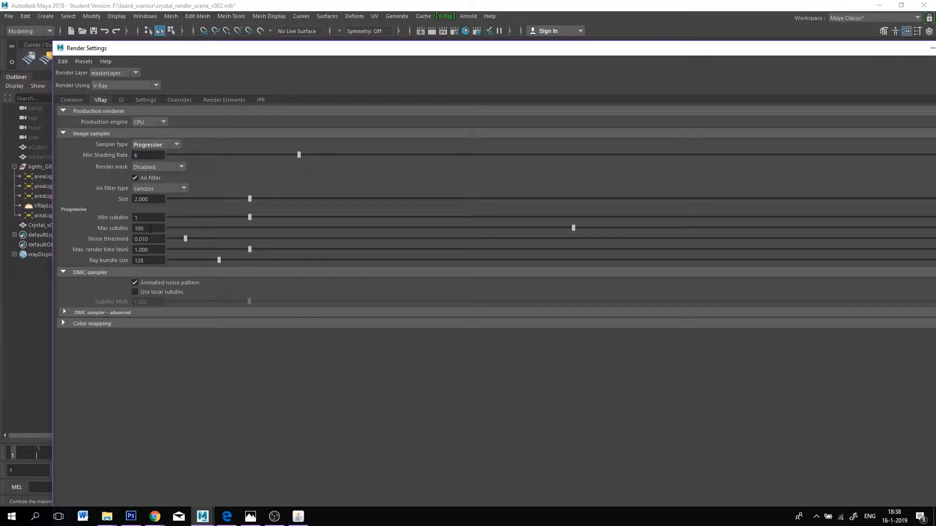
double_click(150, 229)
type("12")
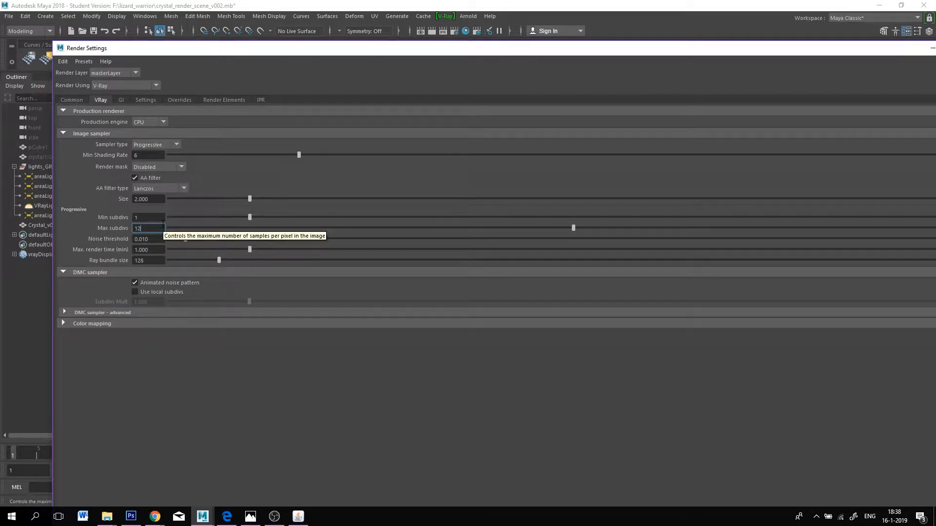
key("Return")
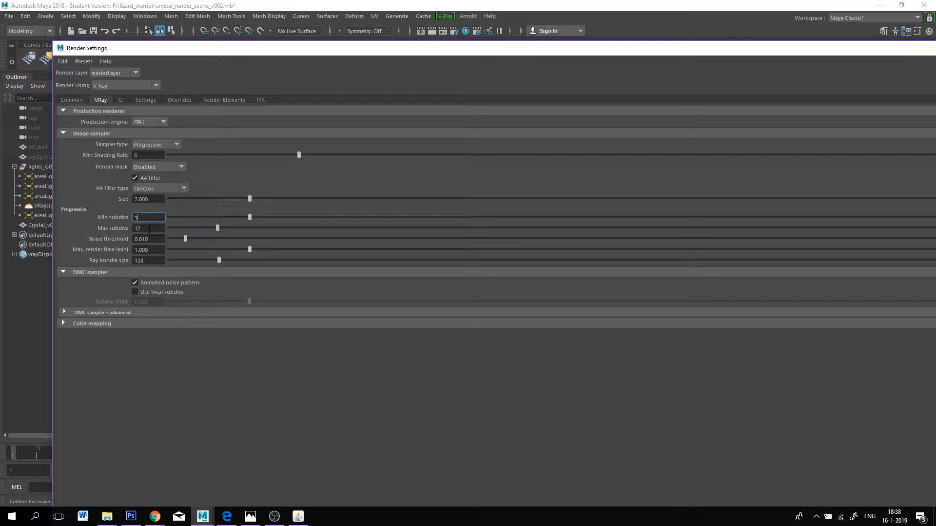
Turn on V-Ray global illumination and close the Render Settings
left_click(122, 100)
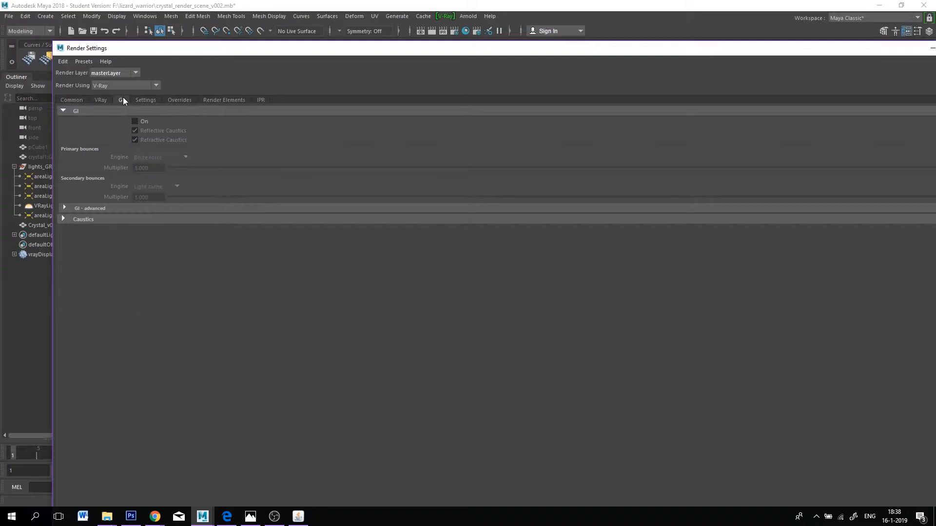
left_click(135, 121)
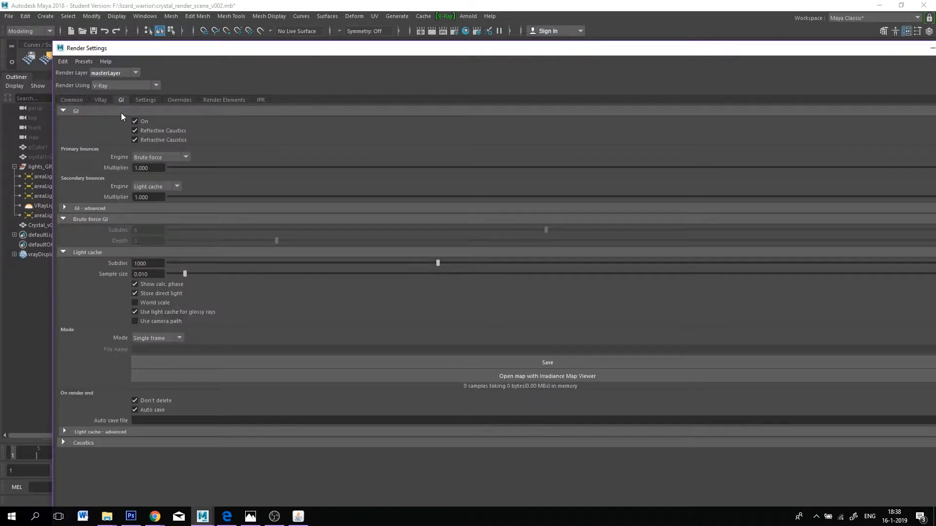
left_click(144, 101)
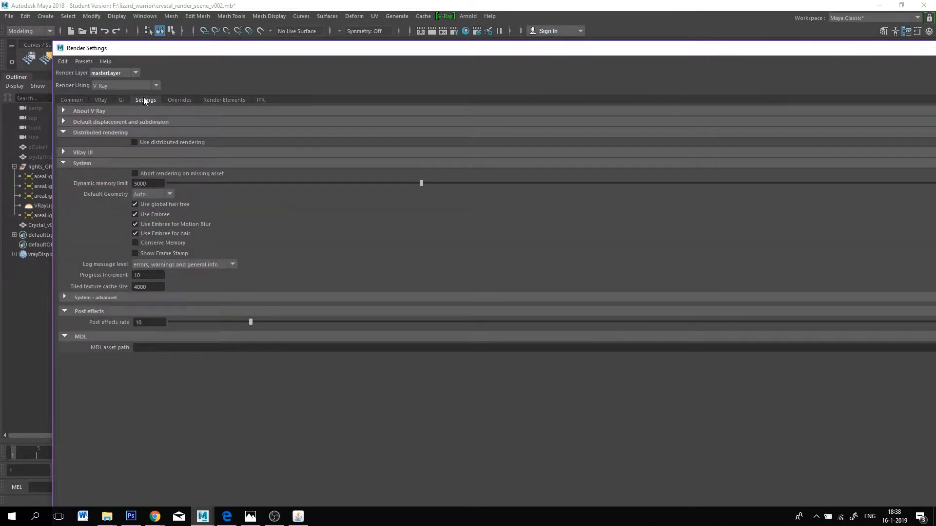
left_click_drag(841, 55, 648, 61)
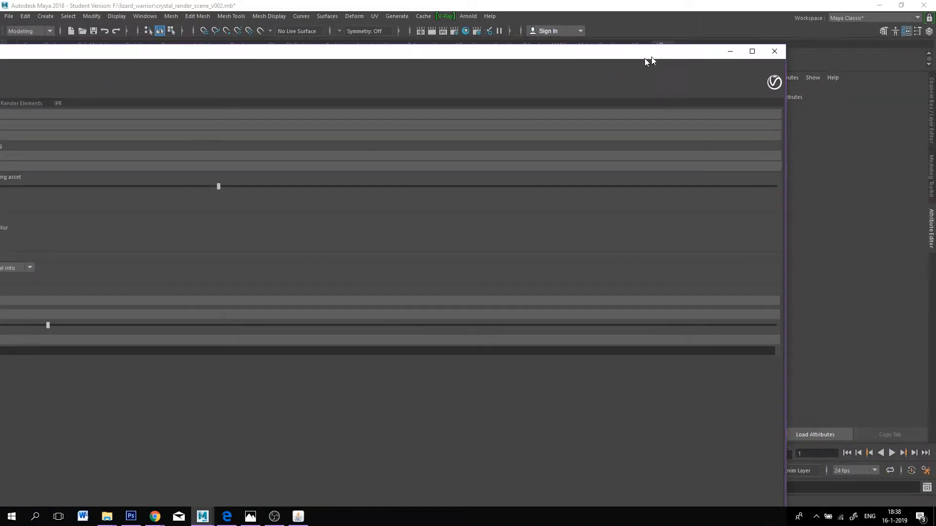
left_click(774, 51)
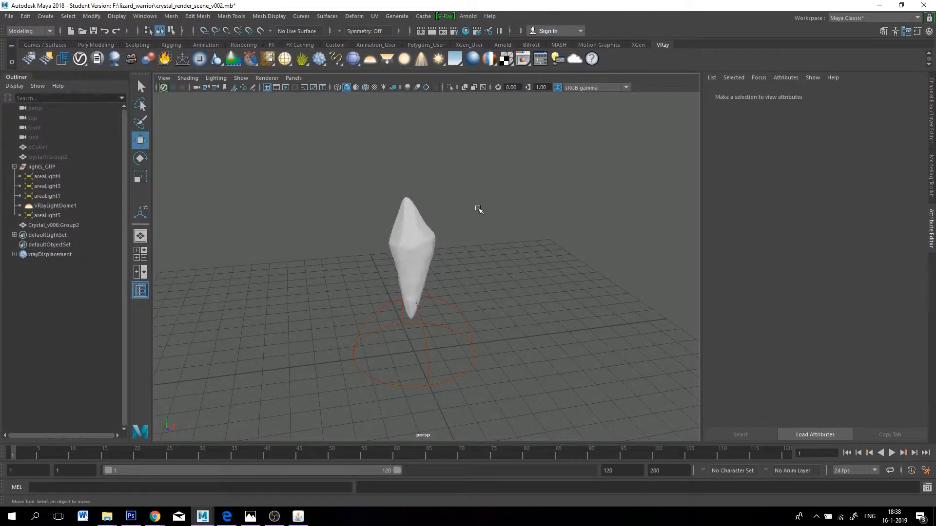
Render the crystal from the current persp camera in the V-Ray frame buffer and dismiss the extra Render View window
middle_click_drag(477, 194, 505, 183, "alt")
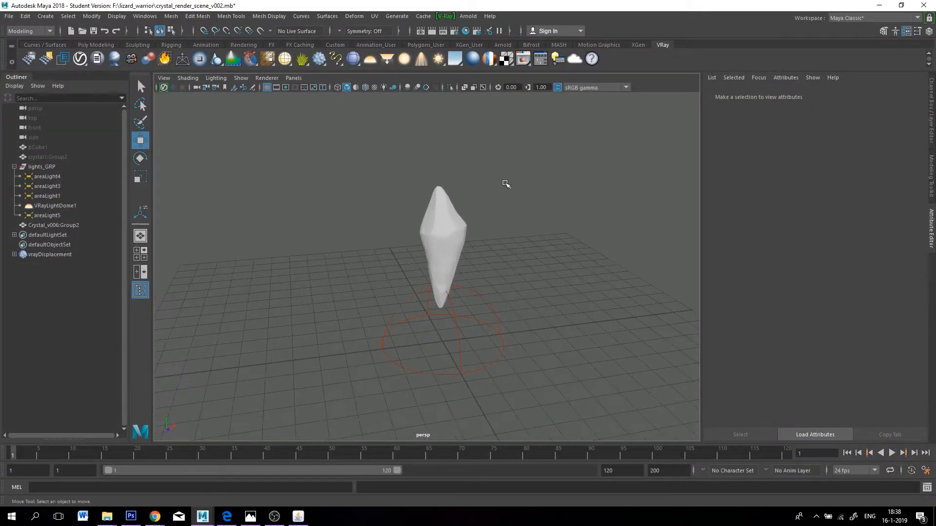
left_click(523, 59)
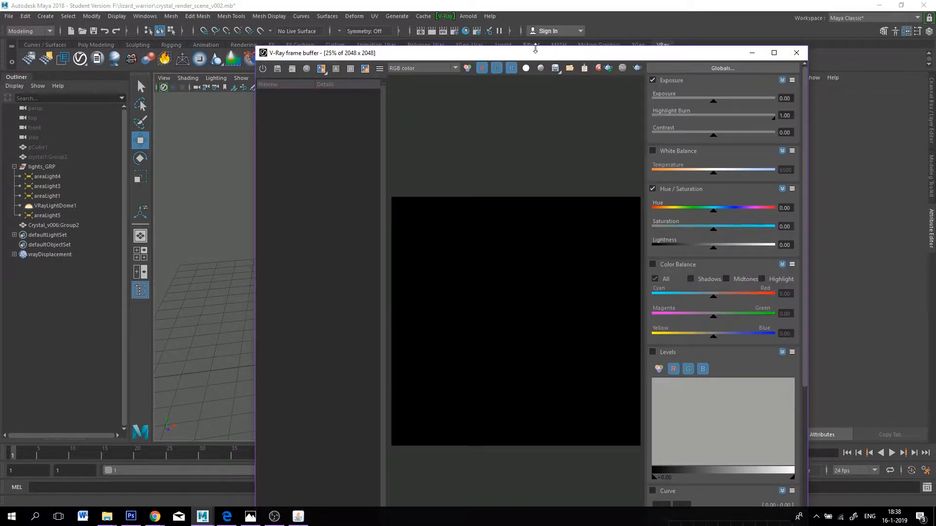
left_click(608, 90)
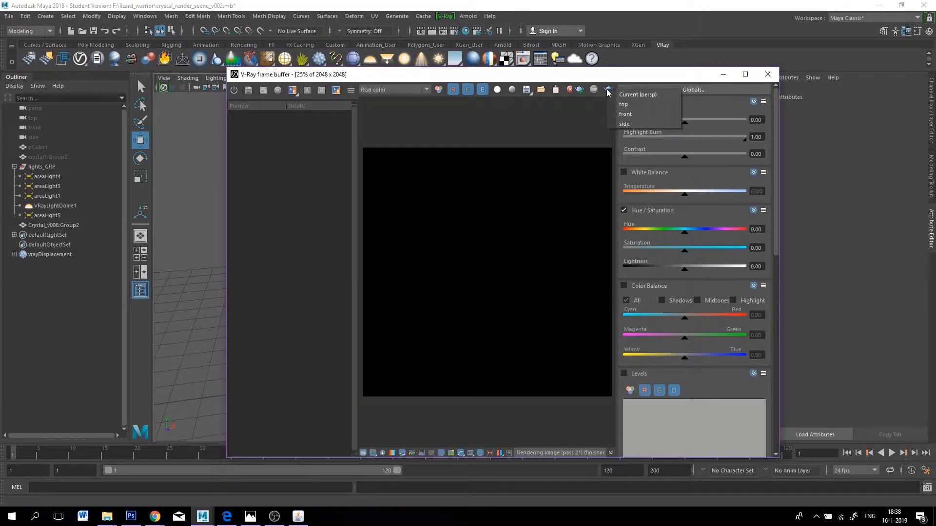
left_click(636, 96)
right_click(610, 87)
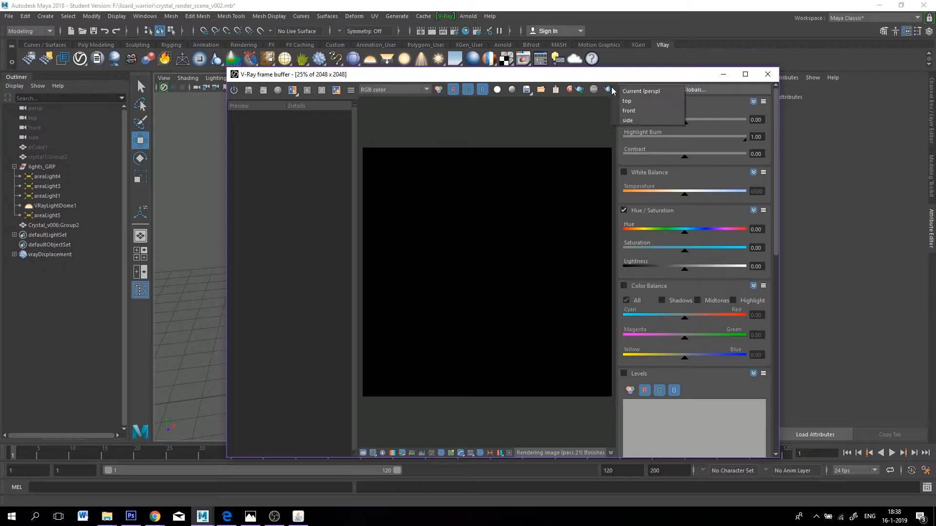
left_click(635, 96)
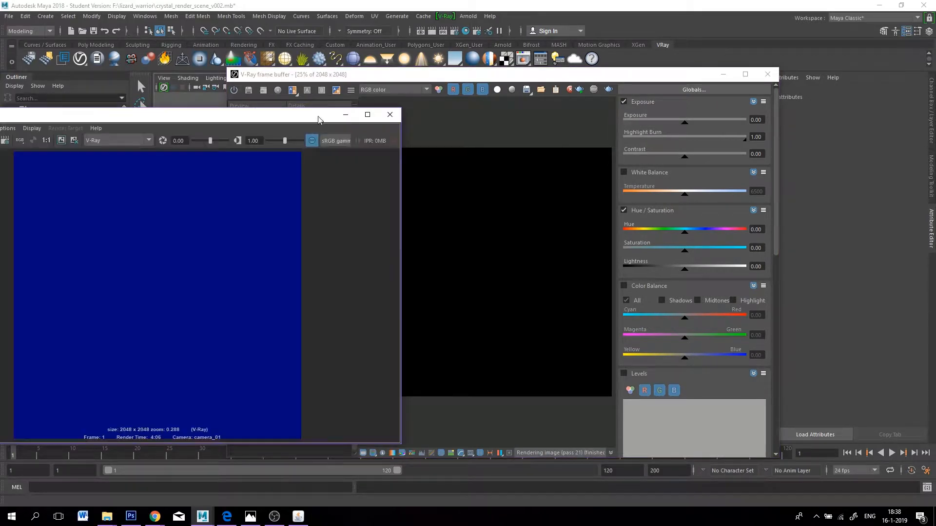
left_click(390, 115)
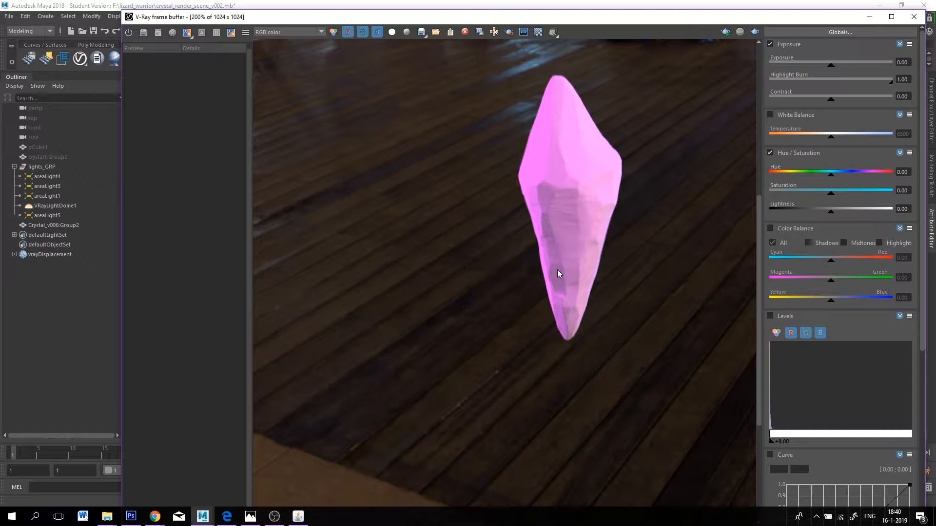
scroll(557, 270, "down", 2)
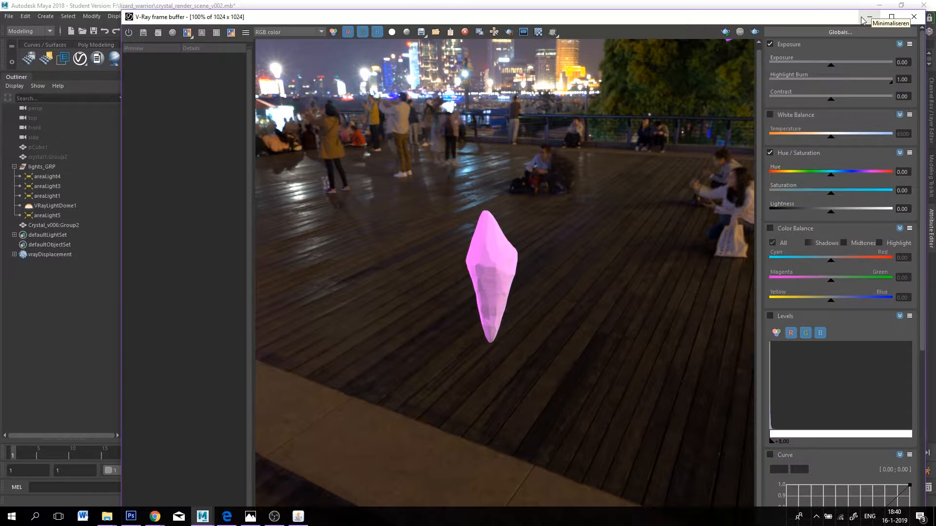
Create a new camera from the current perspective view and name it camera_01
left_click(869, 18)
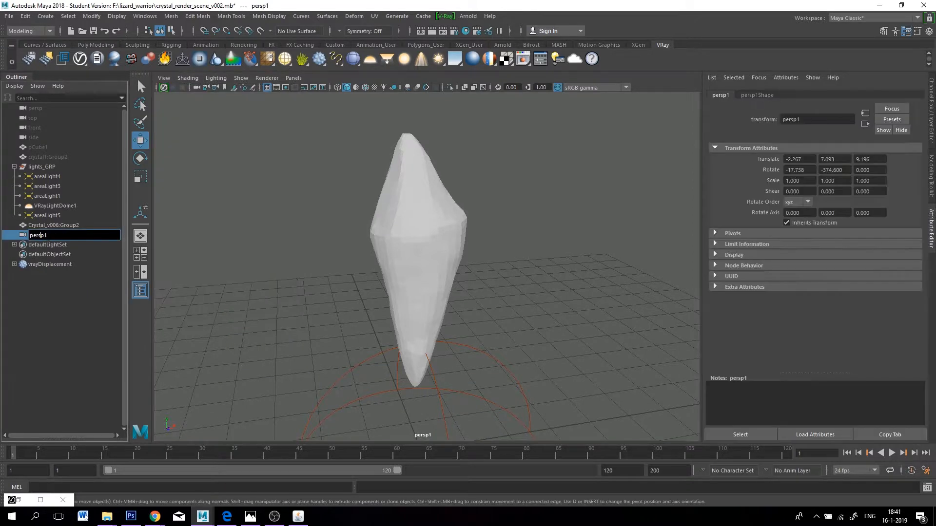
left_click_drag(47, 235, 24, 236)
type("camera_01")
key("Return")
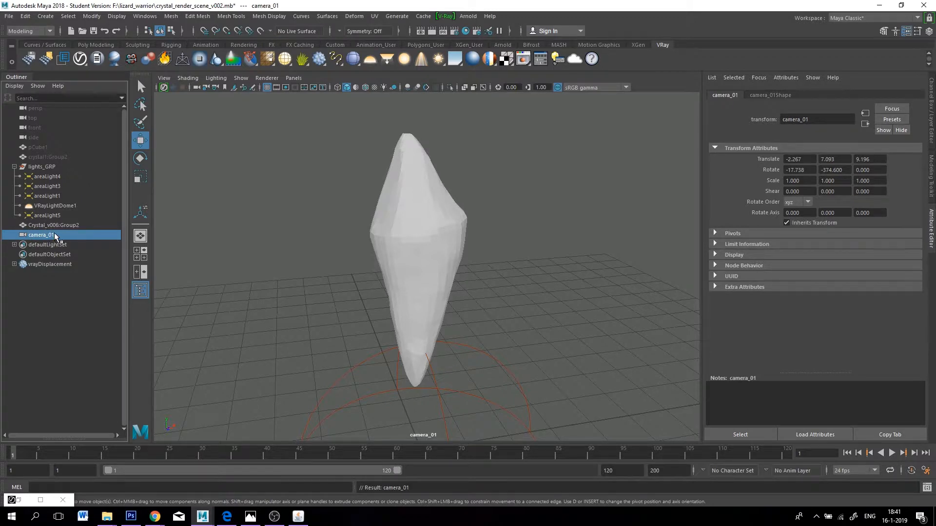
Lock camera_01 and turn on its Resolution Gate in the viewport
left_click(167, 78)
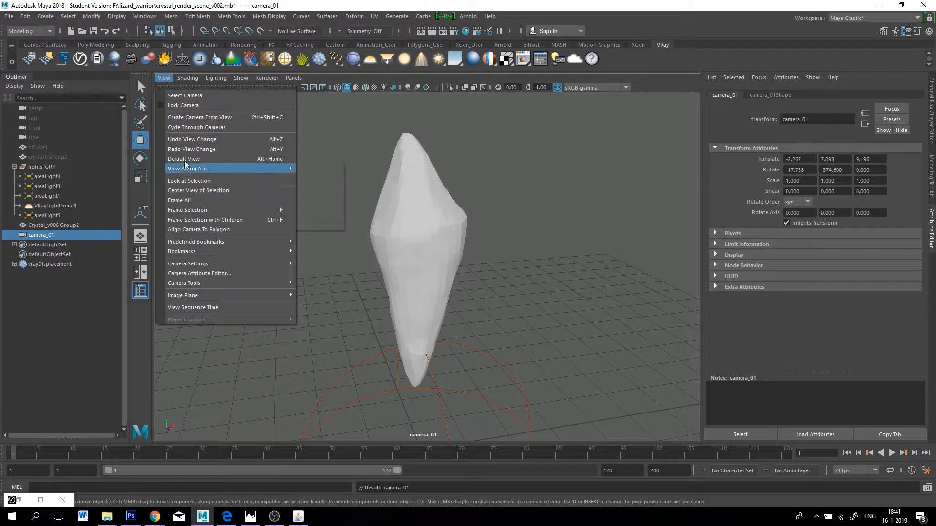
left_click(170, 105)
left_click(164, 78)
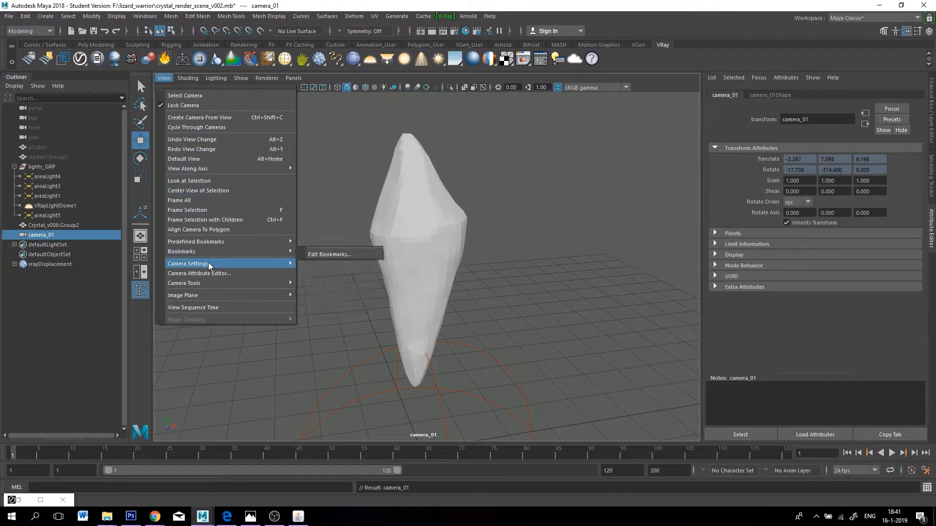
mouse_move(210, 265)
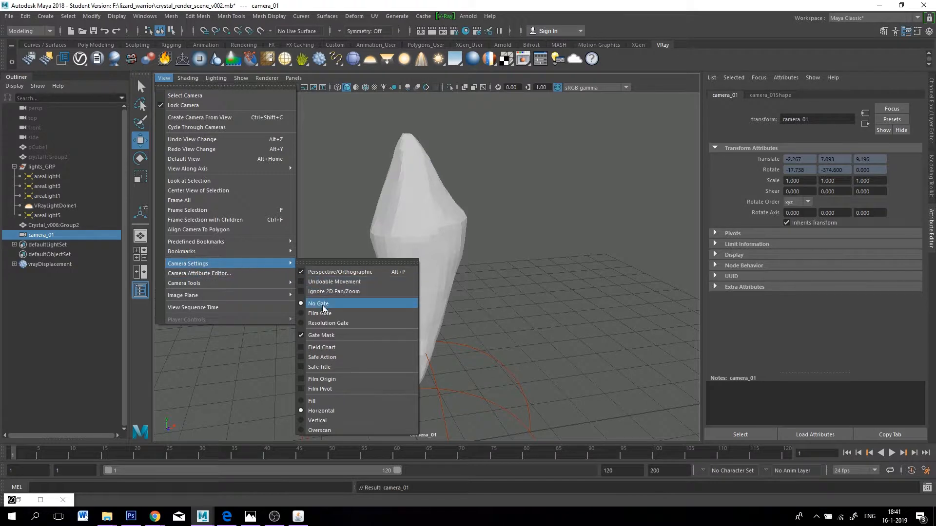
left_click(322, 323)
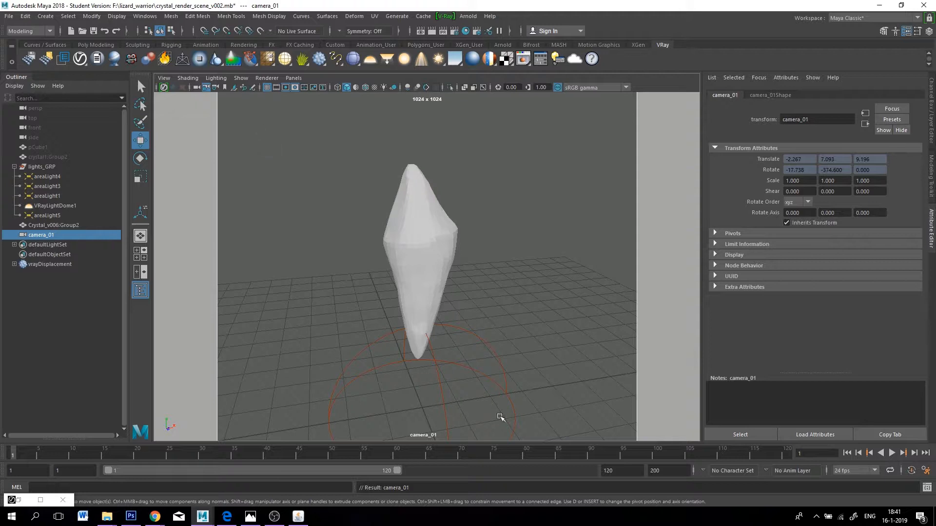
Unlock camera_01, reframe it closer so the crystal fills more of the resolution gate, and lock it again
left_click(163, 78)
left_click(176, 105)
scroll(419, 162, "up", 2)
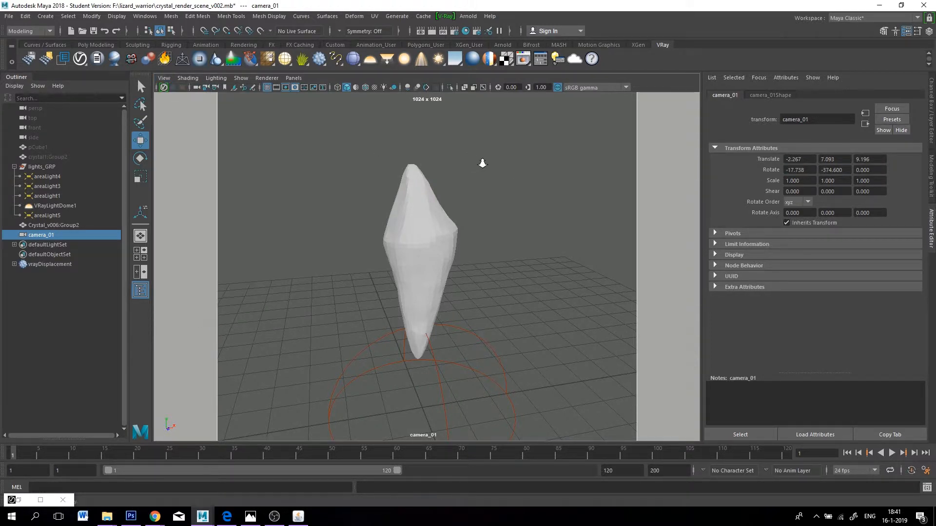
mouse_move(459, 167)
right_mouse_down("alt")
mouse_move(476, 171)
mouse_move(449, 165)
right_mouse_up("alt")
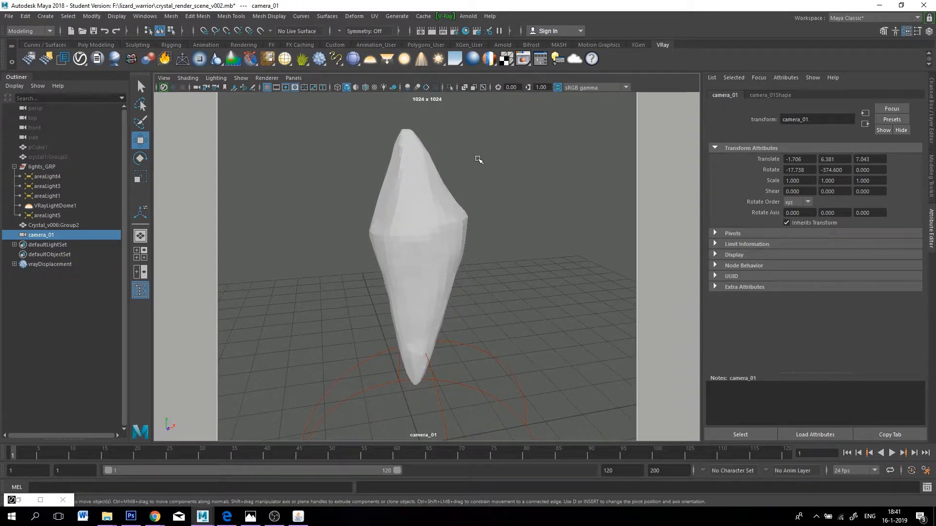
middle_click_drag(478, 159, 486, 163, "alt")
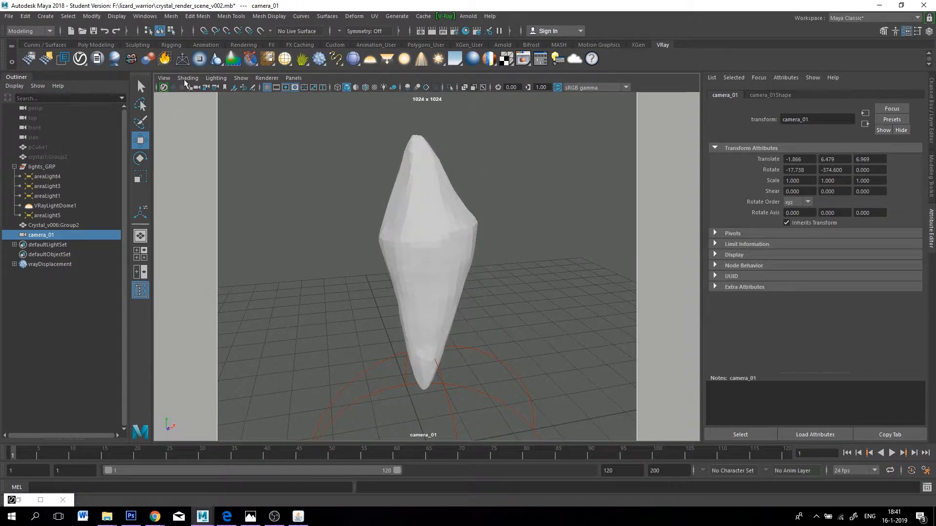
left_click(164, 78)
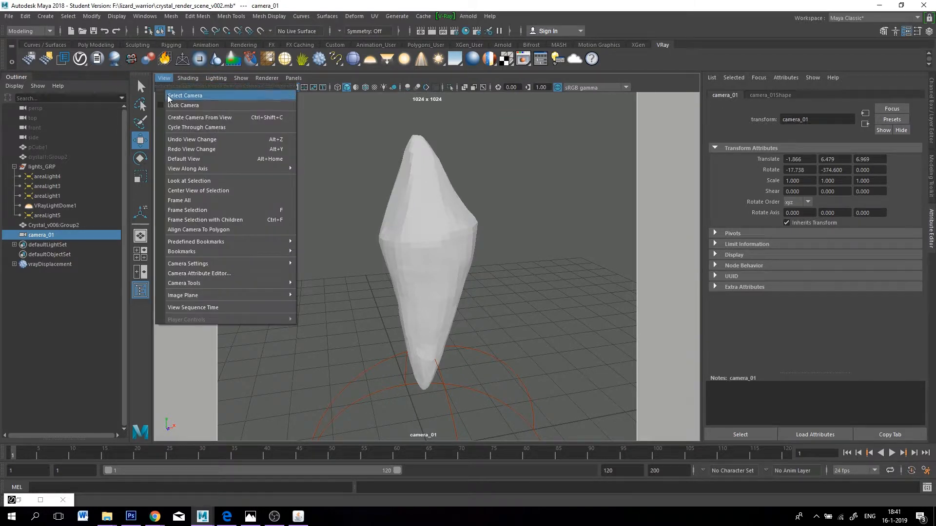
left_click(195, 107)
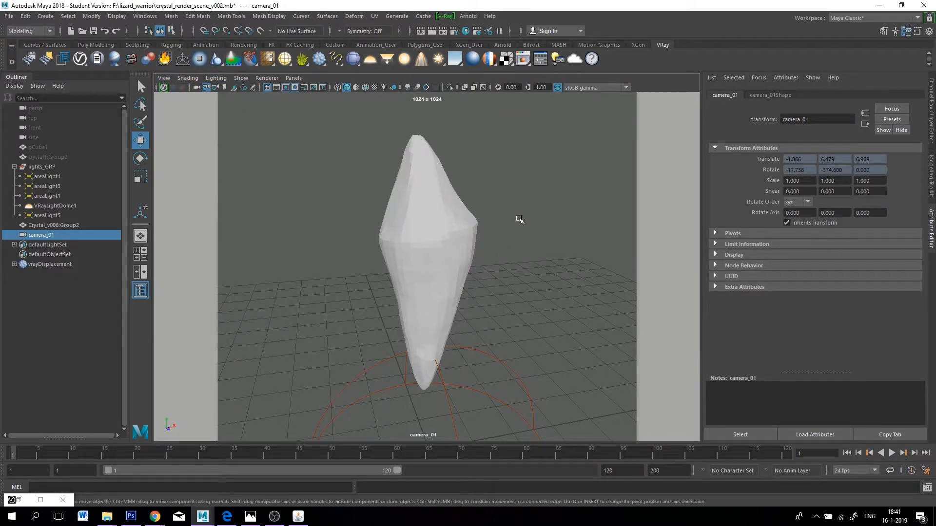
Switch the viewport back to the perspective view and look at camera_01's placement relative to the crystal
right_click(518, 219)
key("space")
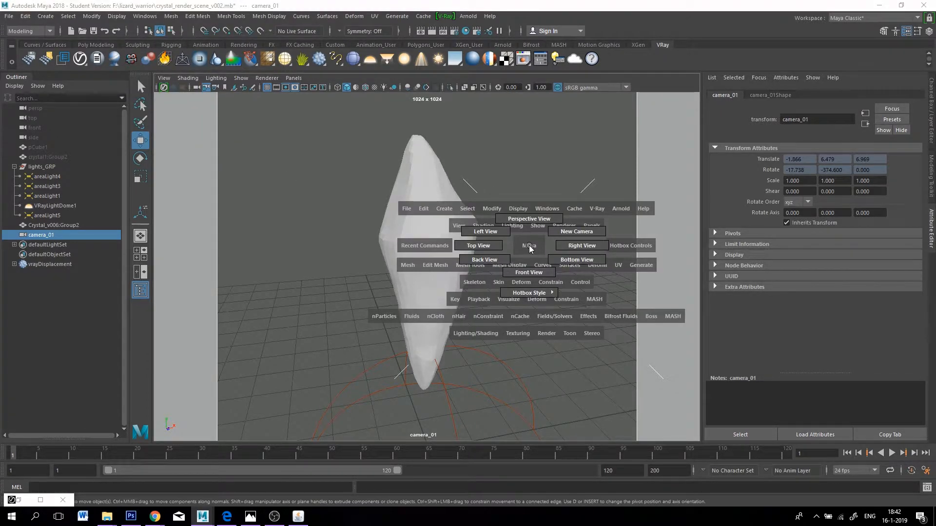
left_click_drag(530, 249, 524, 225)
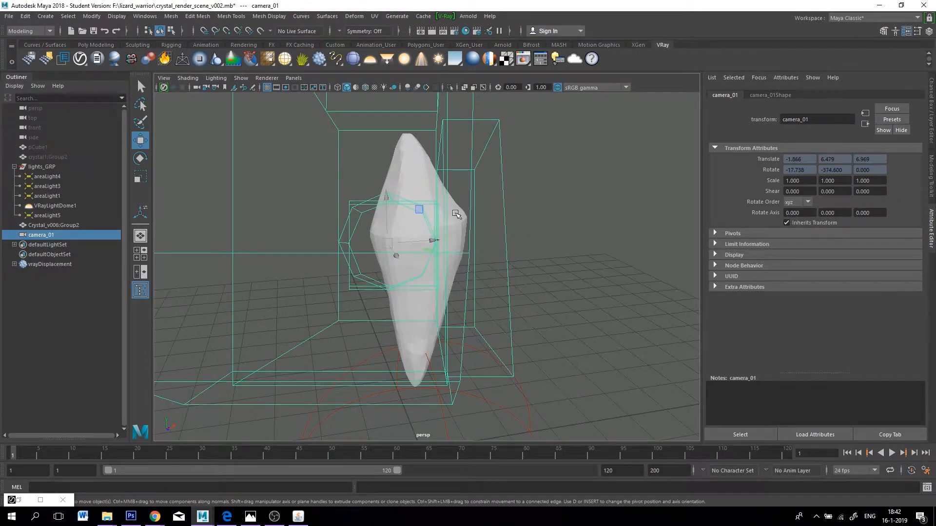
scroll(485, 242, "down", 5)
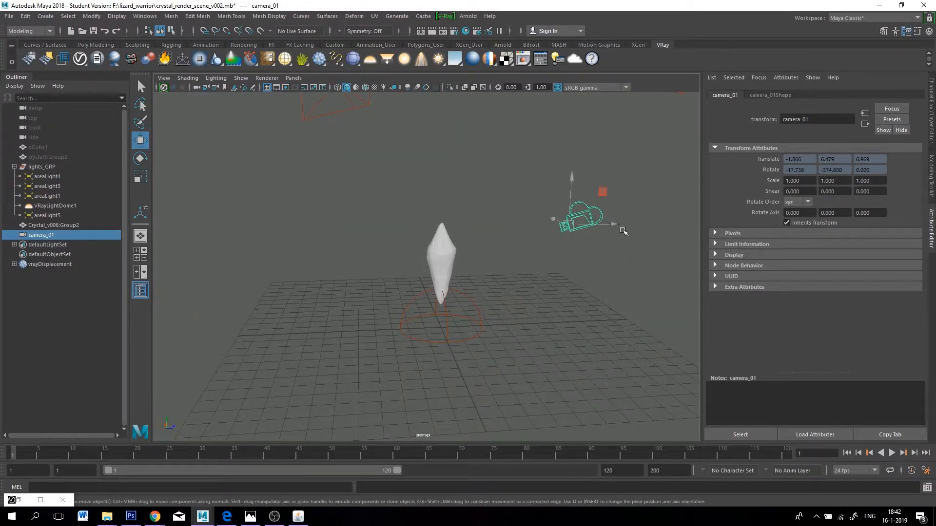
left_click_drag(558, 262, 462, 213, "alt")
scroll(462, 213, "up", 5)
Render the crystal from camera_01 in the V-Ray frame buffer
left_click(520, 60)
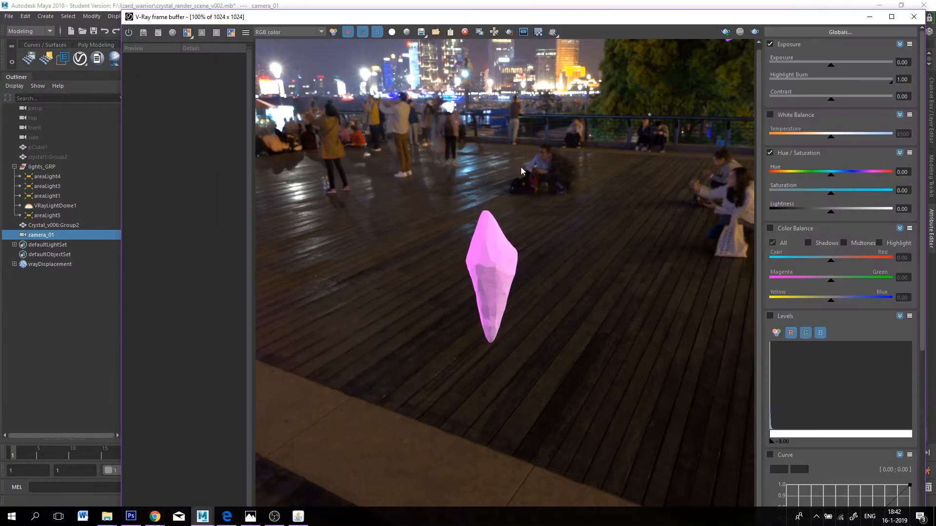
scroll(495, 239, "down", 1)
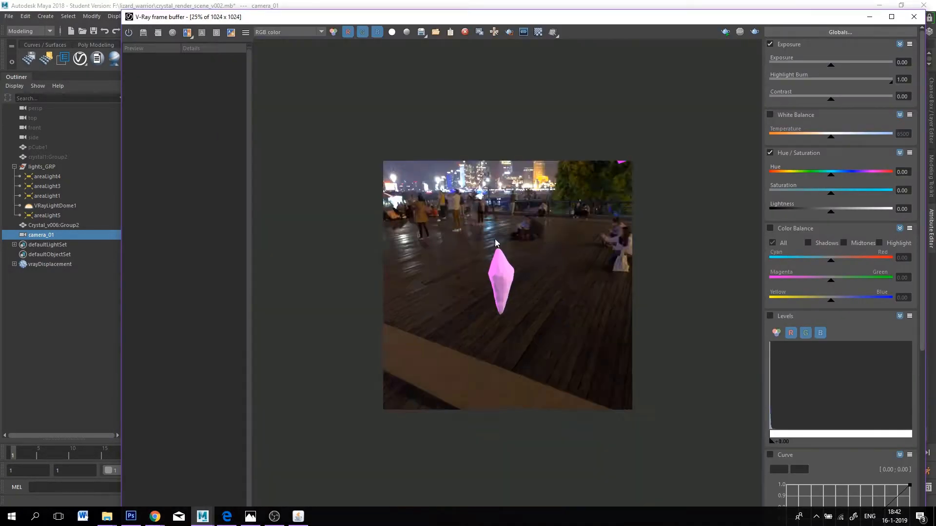
left_click(756, 32)
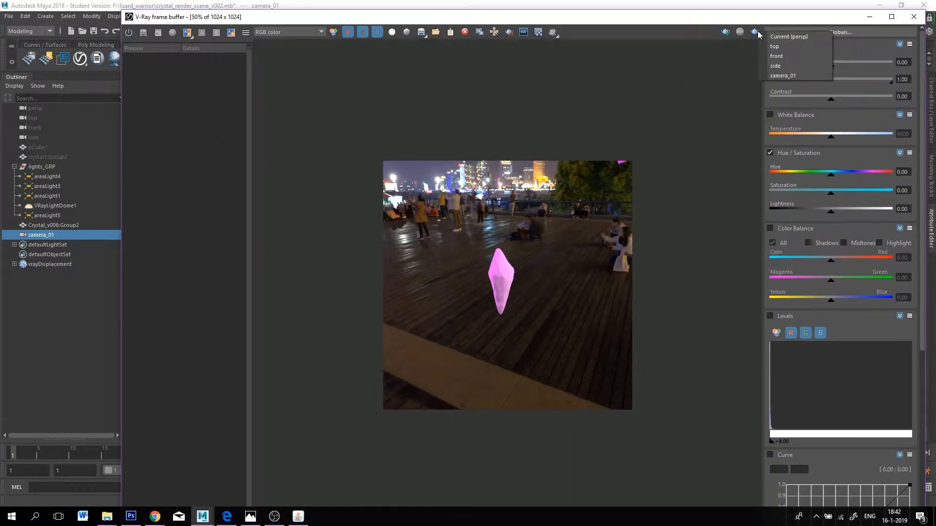
left_click(798, 75)
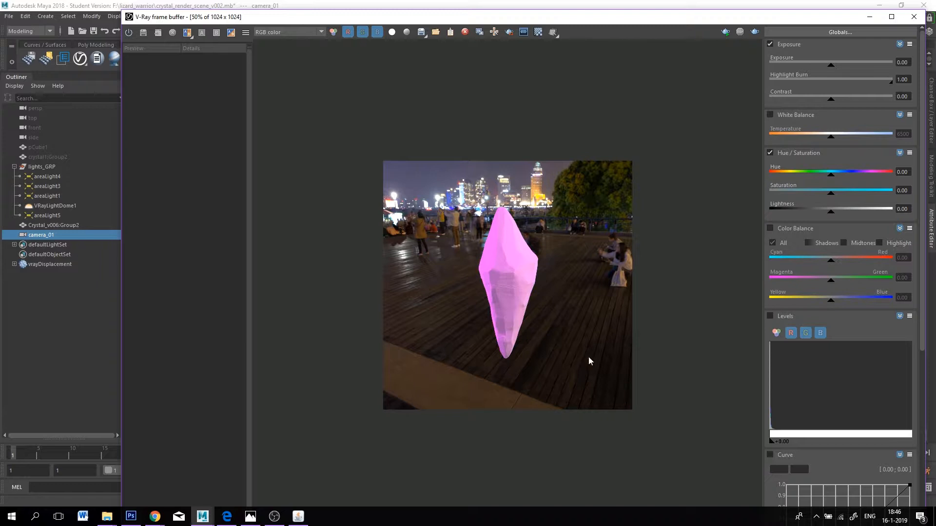
Examine the displacement detail along the crystal's surface in the camera_01 render, then minimize the frame buffer
scroll(532, 268, "up", 2)
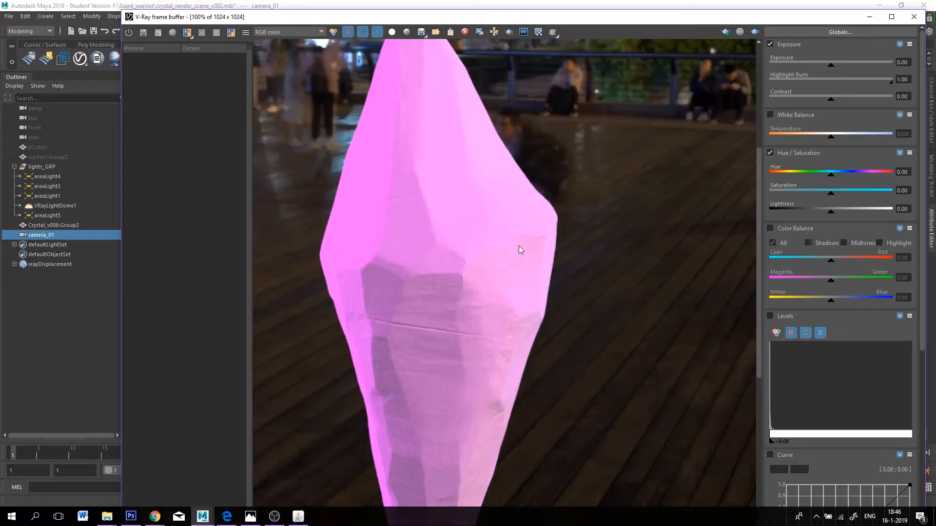
scroll(518, 245, "down", 1)
scroll(476, 336, "up", 1)
scroll(504, 188, "down", 2)
scroll(520, 436, "up", 2)
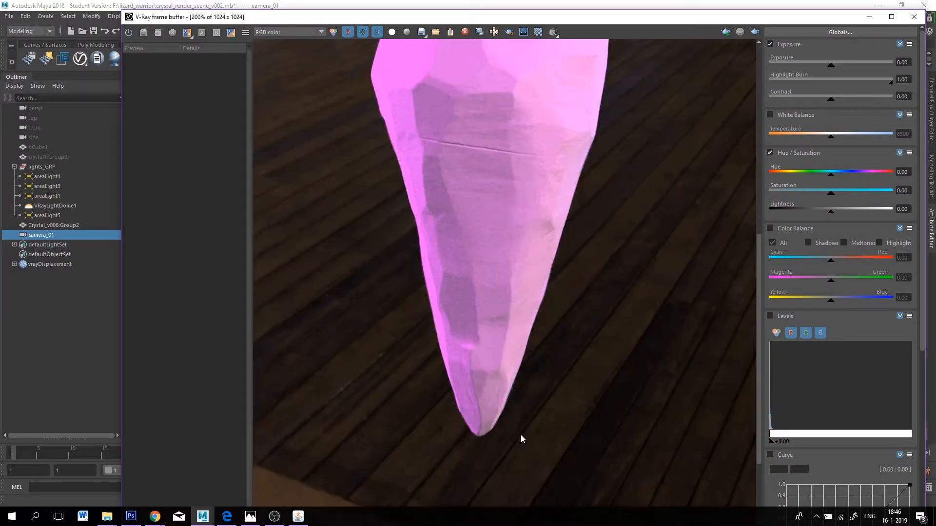
scroll(504, 394, "down", 1)
scroll(475, 271, "up", 1)
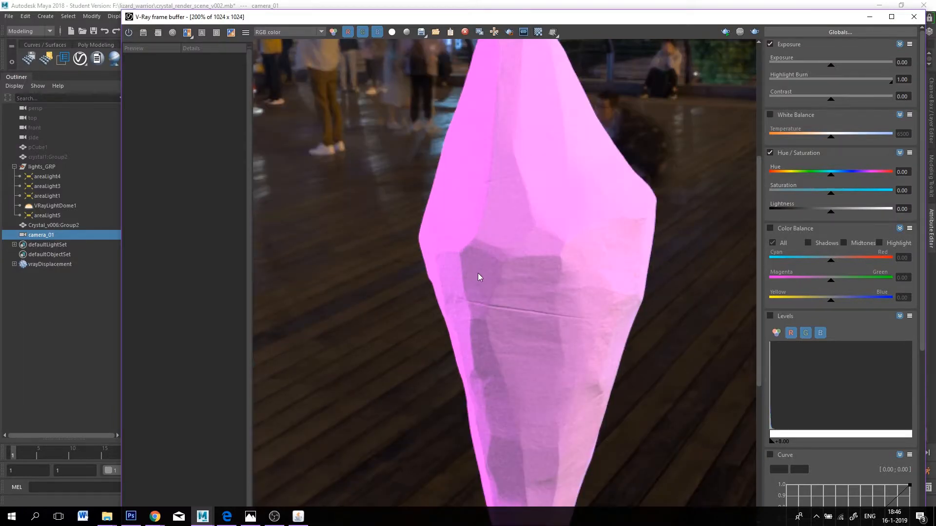
scroll(477, 273, "down", 1)
scroll(475, 157, "up", 1)
scroll(499, 116, "up", 1)
scroll(516, 157, "down", 2)
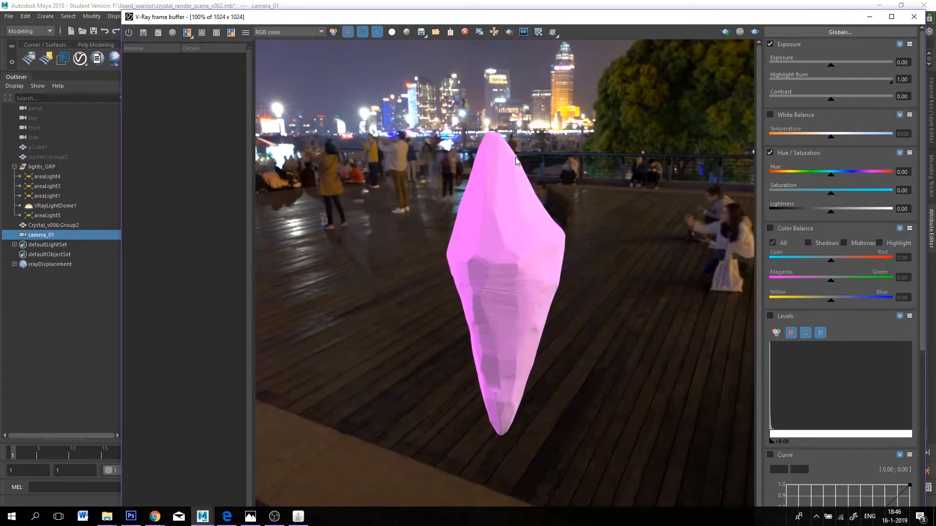
left_click_drag(826, 19, 703, 37)
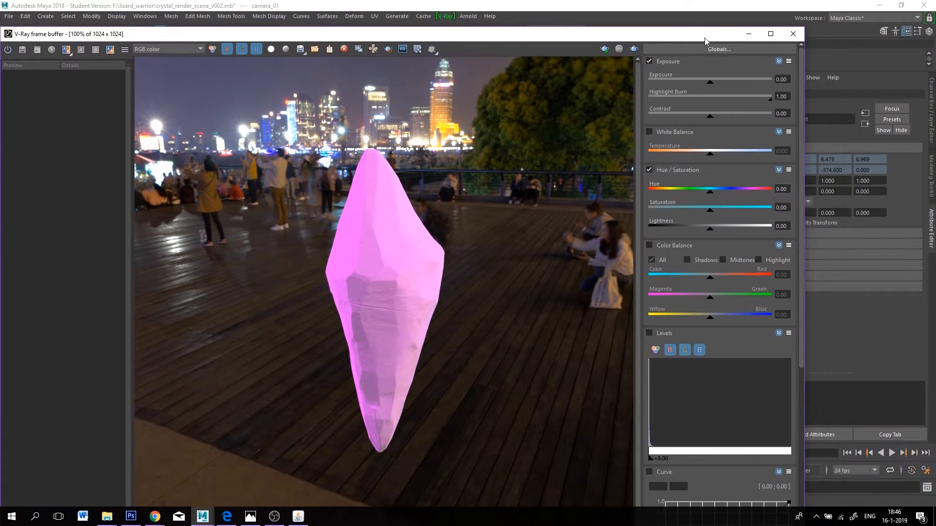
left_click(747, 35)
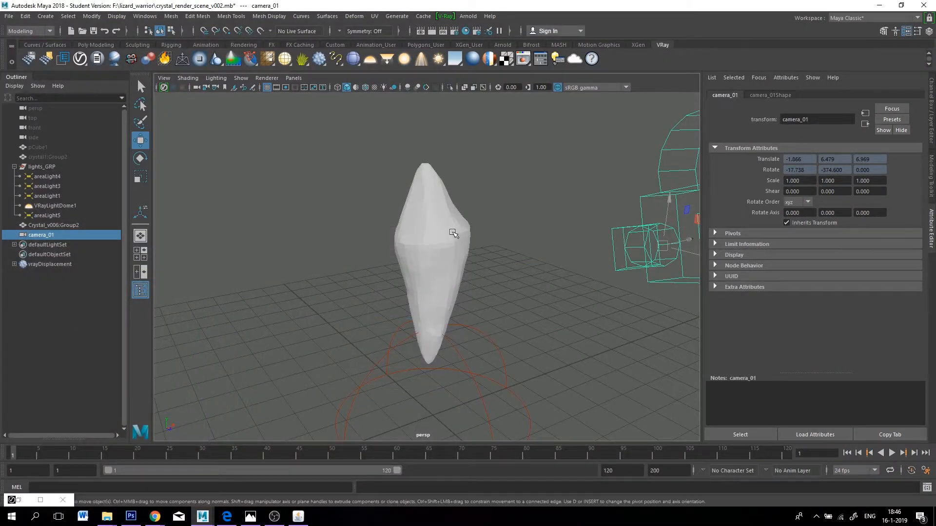
Assign a new VRay Mtl material to the crystal mesh
left_click(429, 236)
right_click(429, 236)
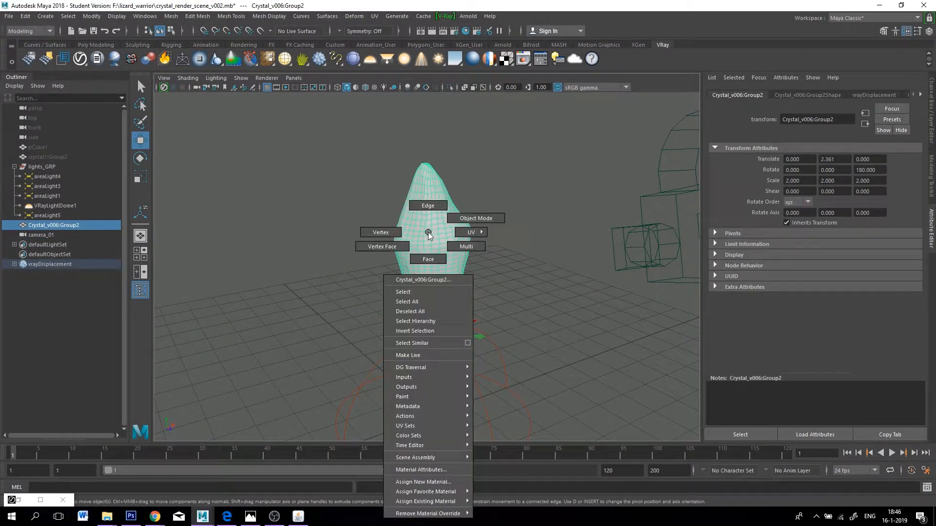
left_click(426, 482)
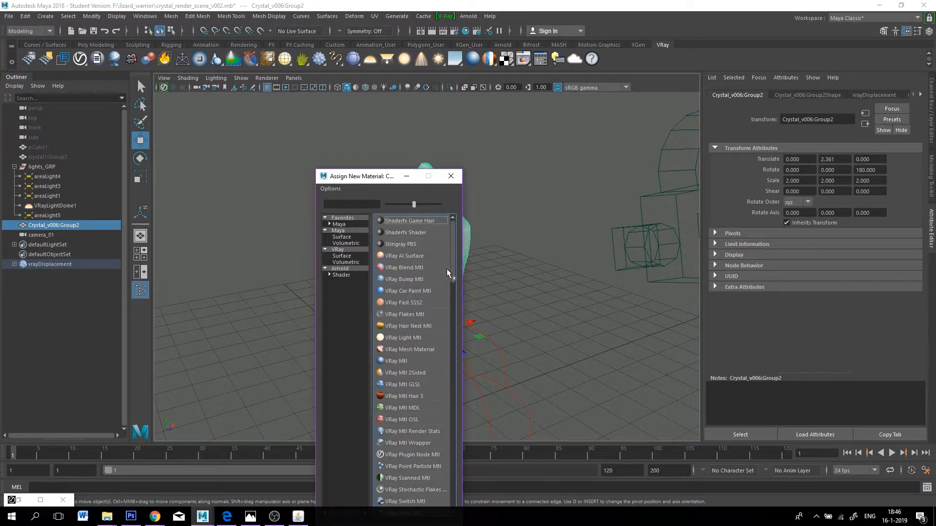
left_click(395, 361)
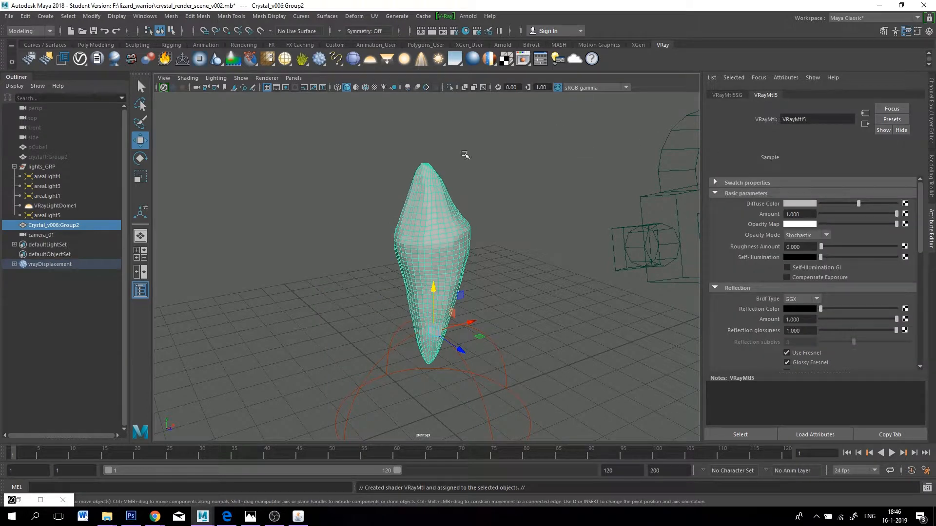
Set the crystal material's reflection color to full white
scroll(755, 314, "down", 3)
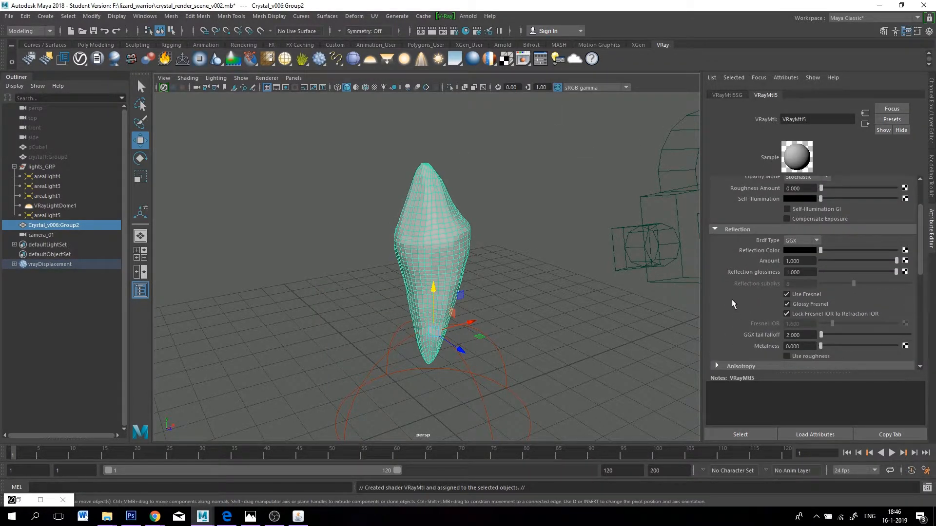
scroll(818, 253, "down", 2)
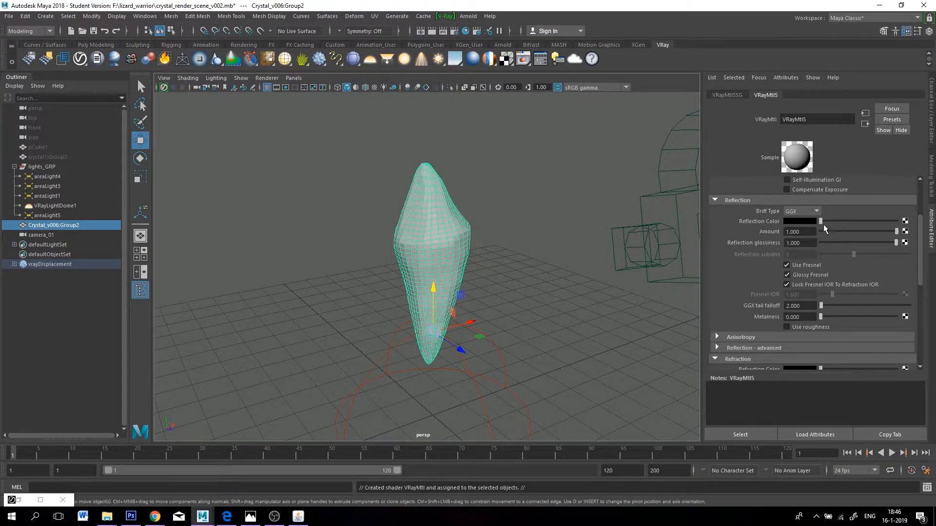
left_click_drag(821, 222, 899, 219)
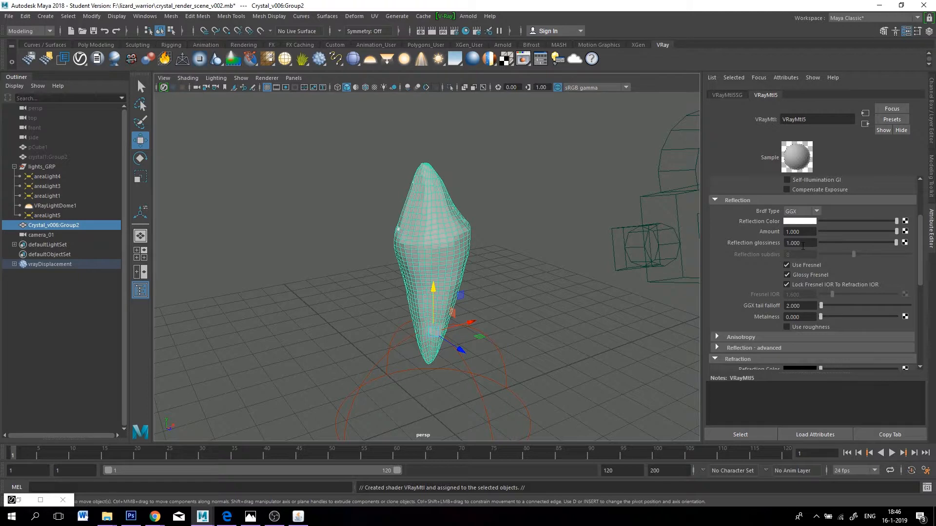
Set the crystal material's refraction color to full white
scroll(730, 315, "down", 5)
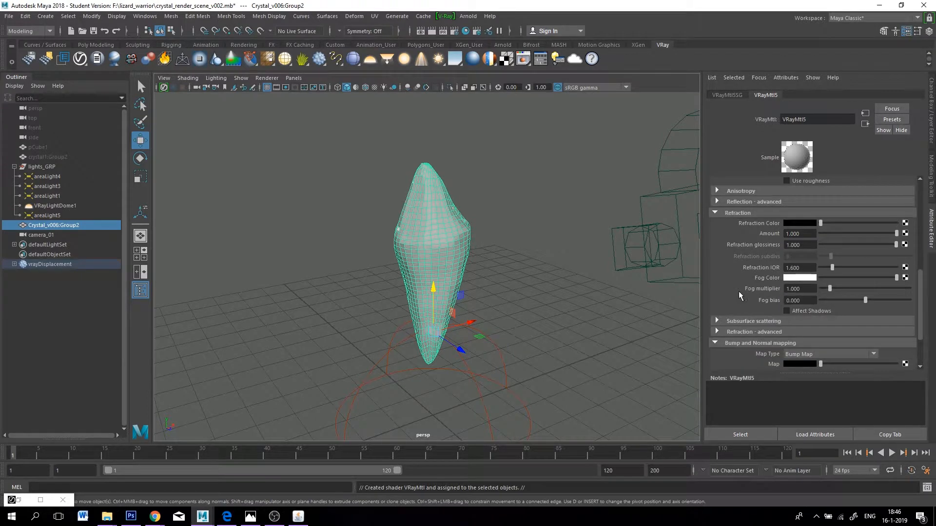
scroll(733, 289, "down", 2)
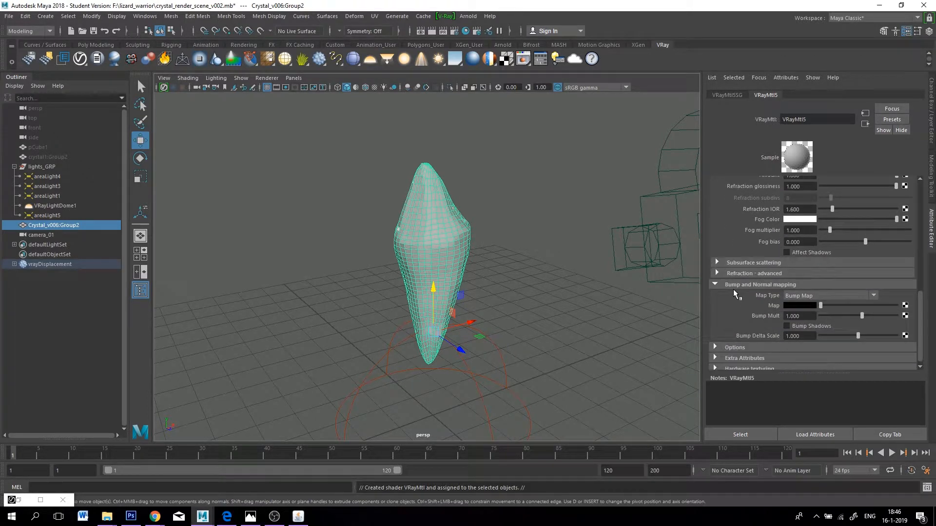
scroll(722, 272, "up", 2)
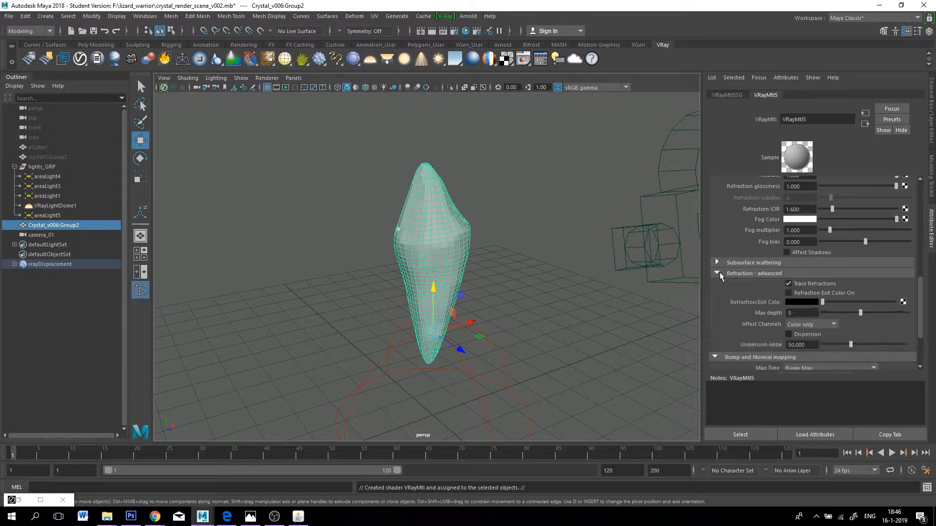
scroll(721, 272, "up", 1)
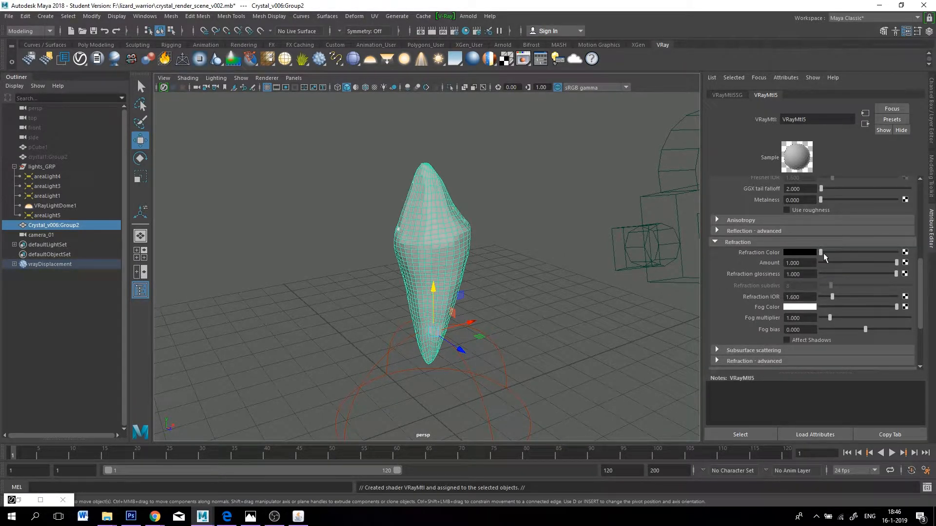
left_click_drag(818, 252, 911, 255)
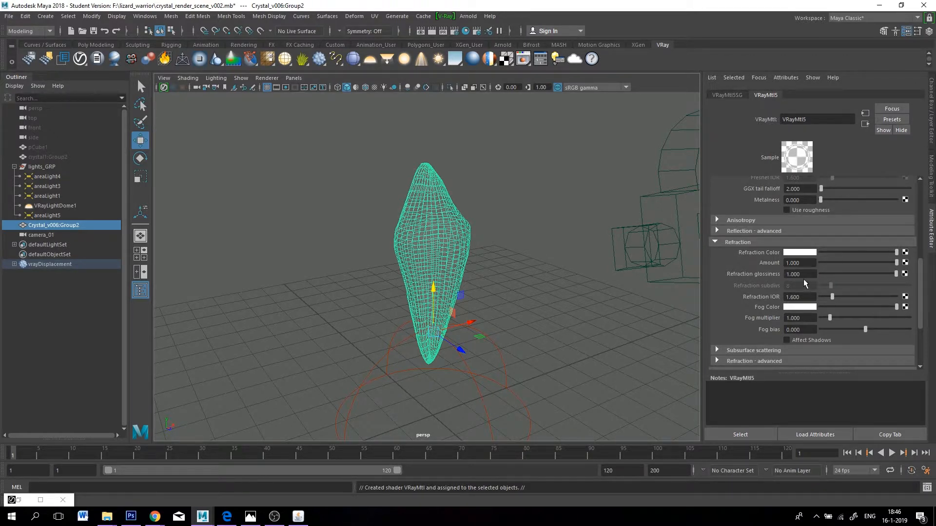
Set the crystal material's refraction IOR to 2
left_click(802, 296)
type("2")
key("Return")
Set the crystal material's fog color to a light purple with a hue of about 263
left_click(810, 308)
left_click(799, 307)
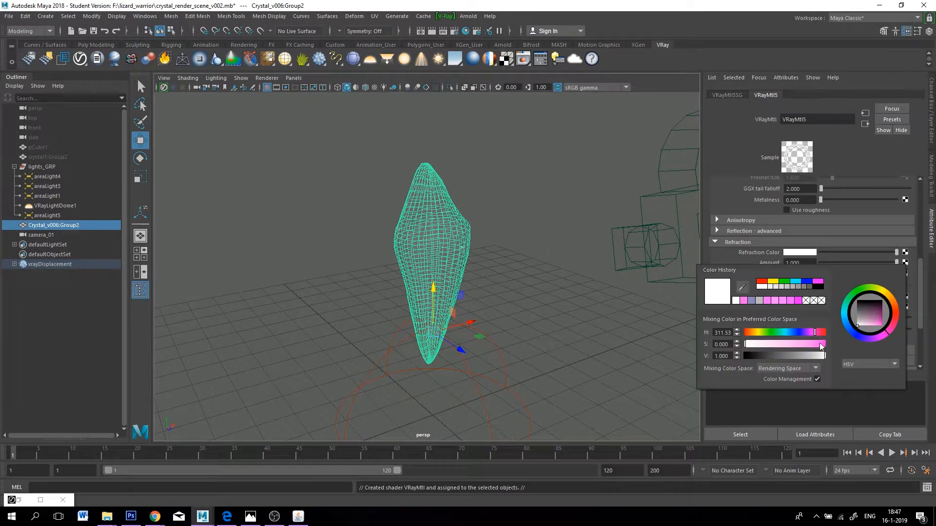
mouse_move(805, 344)
left_mouse_down()
mouse_move(821, 347)
mouse_move(803, 334)
left_mouse_up()
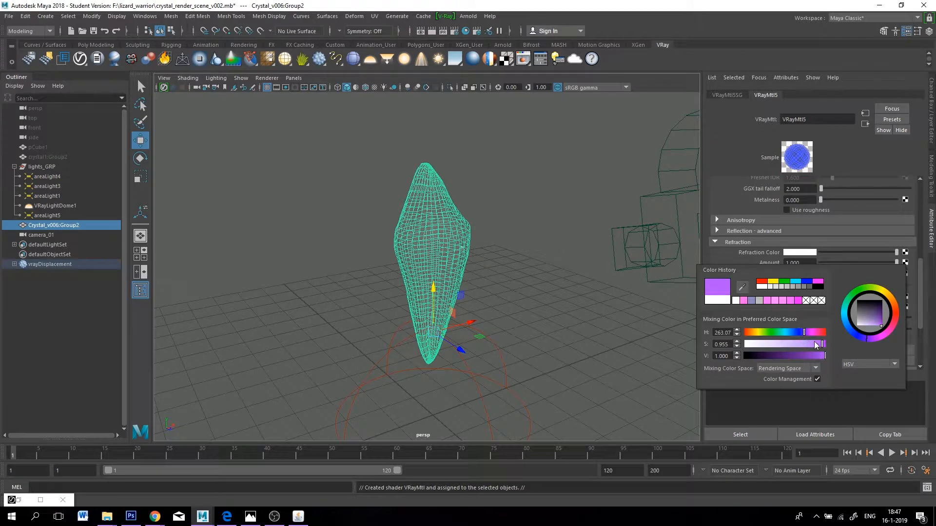
left_click(814, 343)
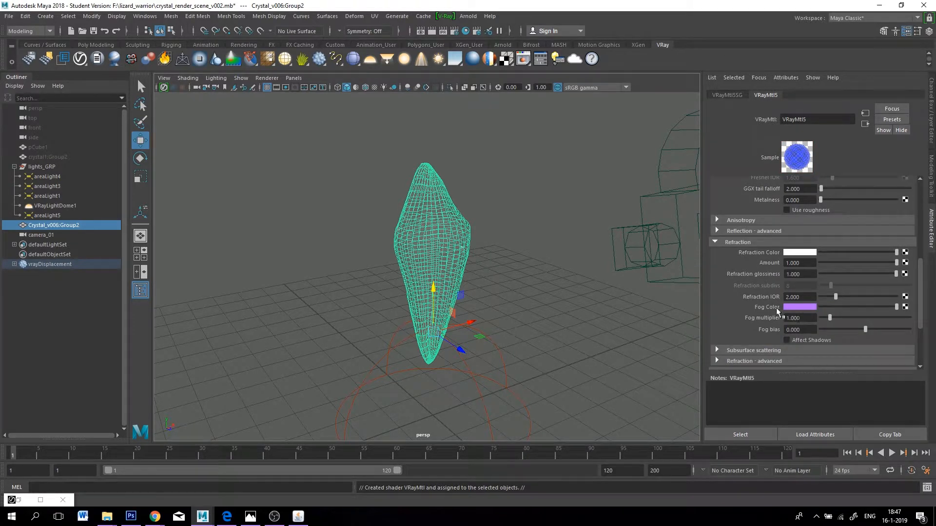
Set the crystal material's fog multiplier to 0.3
double_click(799, 318)
type("0.3")
key("Return")
scroll(785, 254, "up", 5)
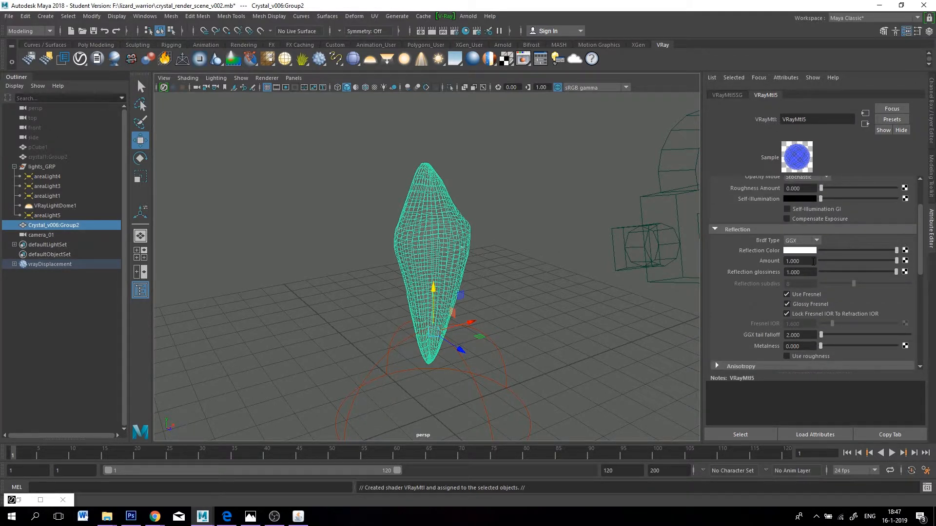
scroll(813, 261, "down", 3)
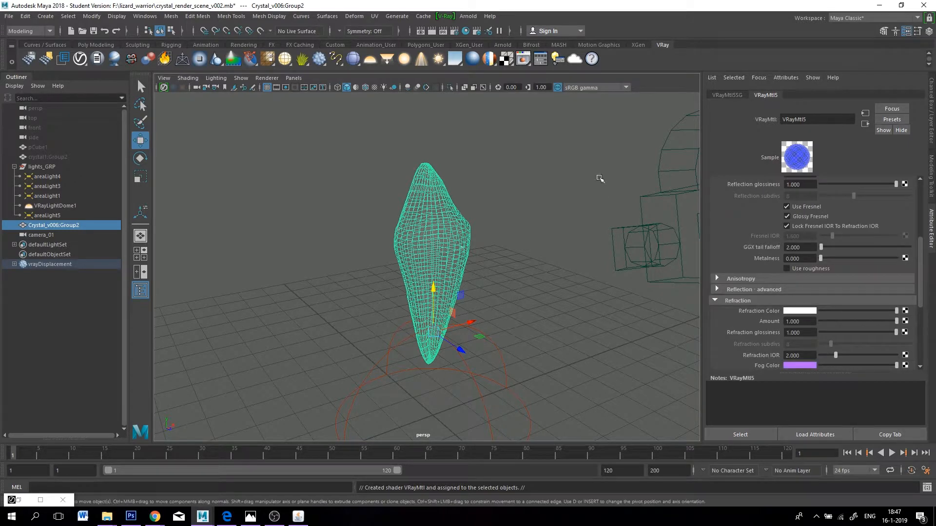
Render the scene with the purple refractive crystal in the V-Ray frame buffer
left_click(523, 60)
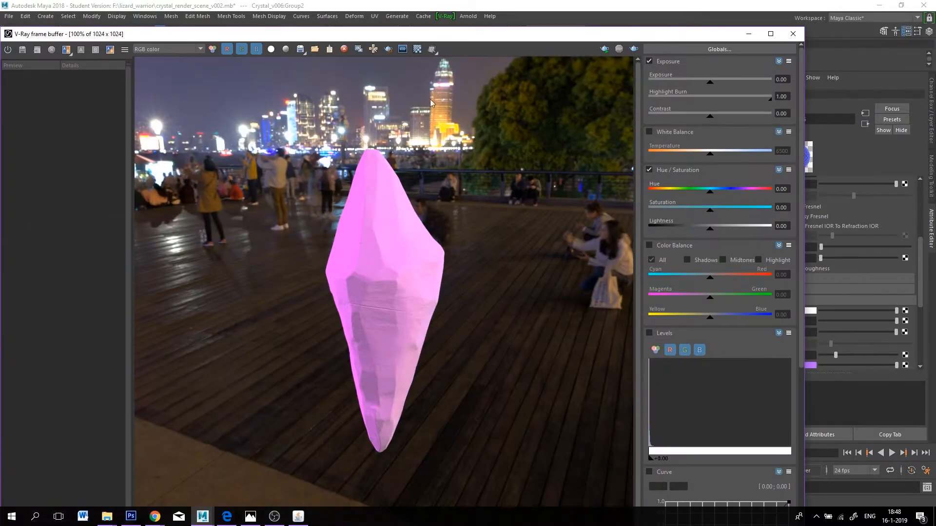
left_click_drag(473, 37, 519, 26)
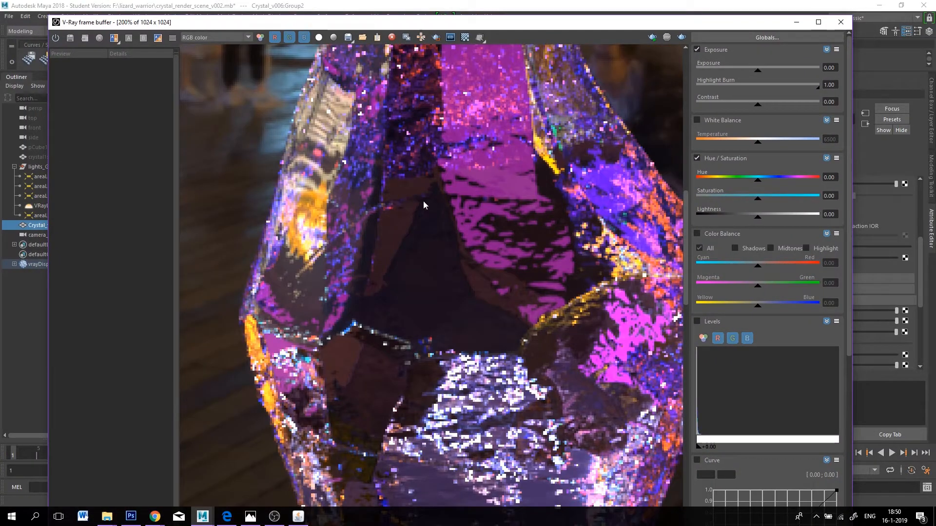
Examine the refractions, fog color and noise across the rendered crystal from its upper facets down to its tip
scroll(423, 203, "down", 2)
scroll(391, 230, "up", 4)
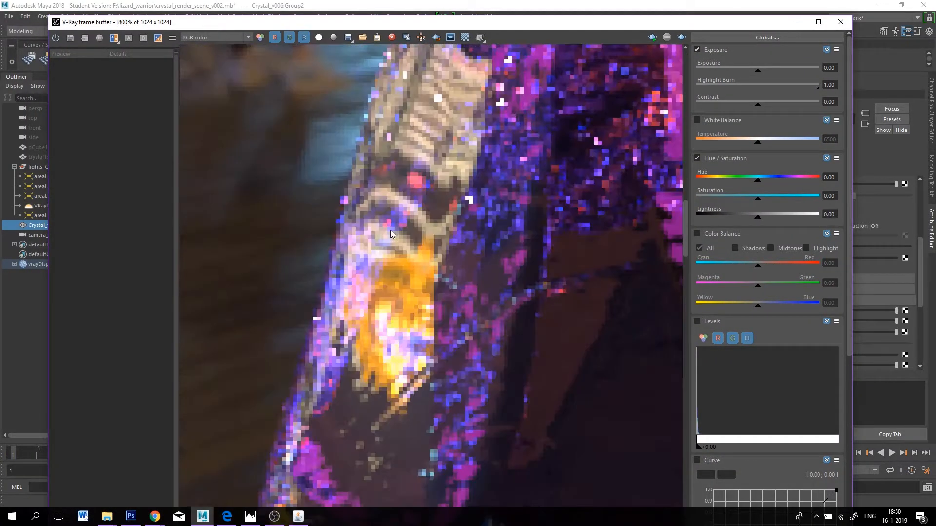
scroll(475, 212, "down", 1)
scroll(475, 213, "down", 2)
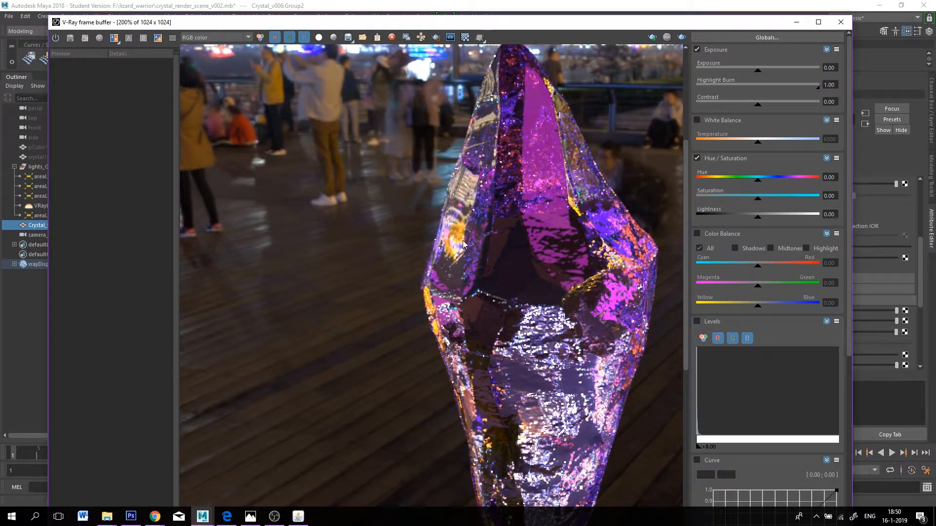
scroll(463, 244, "down", 1)
scroll(439, 246, "up", 1)
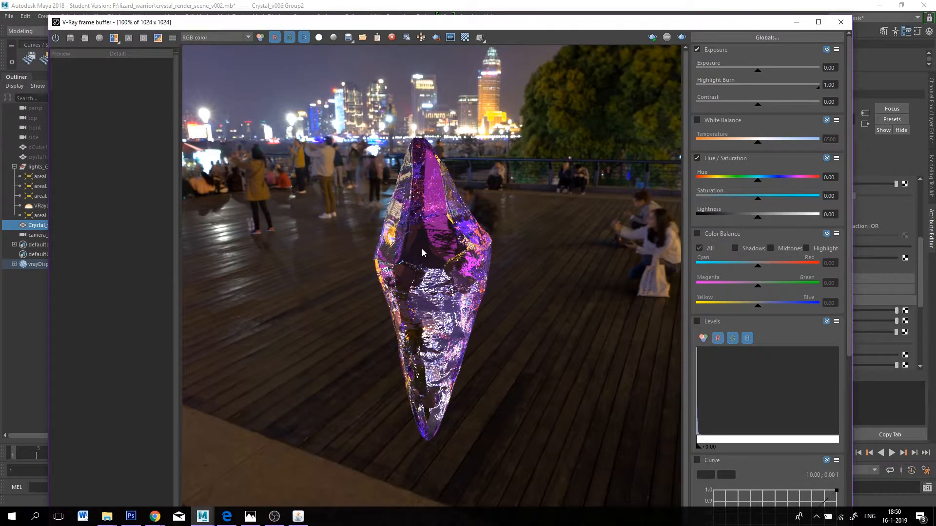
scroll(377, 267, "up", 1)
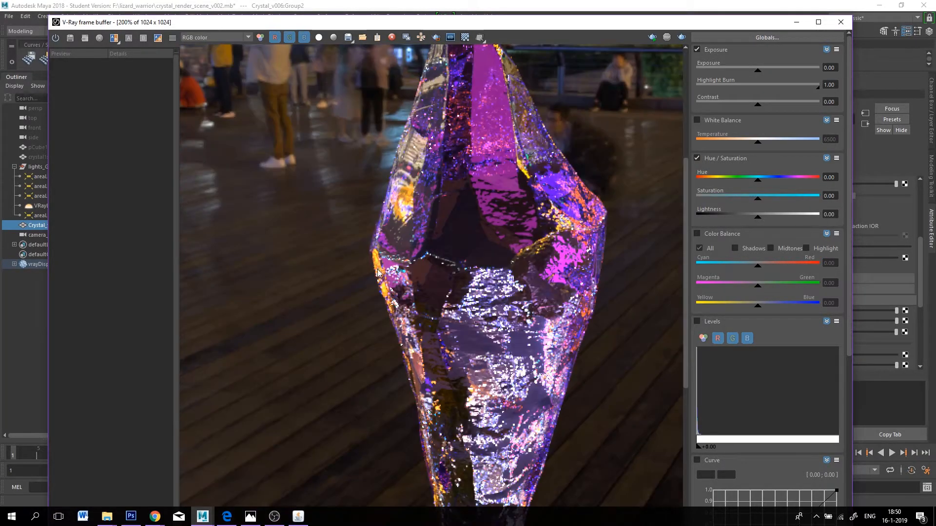
scroll(383, 390, "down", 1)
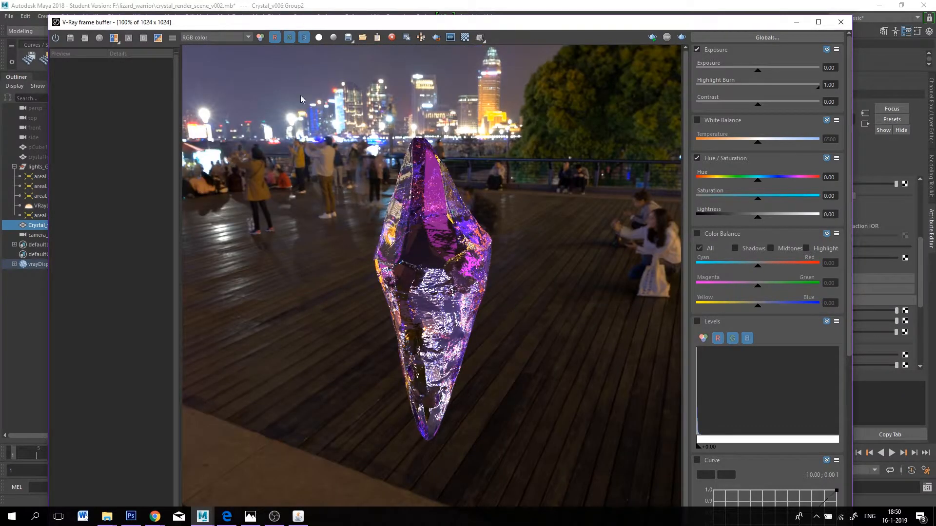
scroll(383, 322, "up", 1)
scroll(417, 223, "down", 1)
scroll(460, 178, "up", 1)
scroll(460, 179, "up", 1)
scroll(459, 205, "down", 1)
scroll(459, 244, "up", 1)
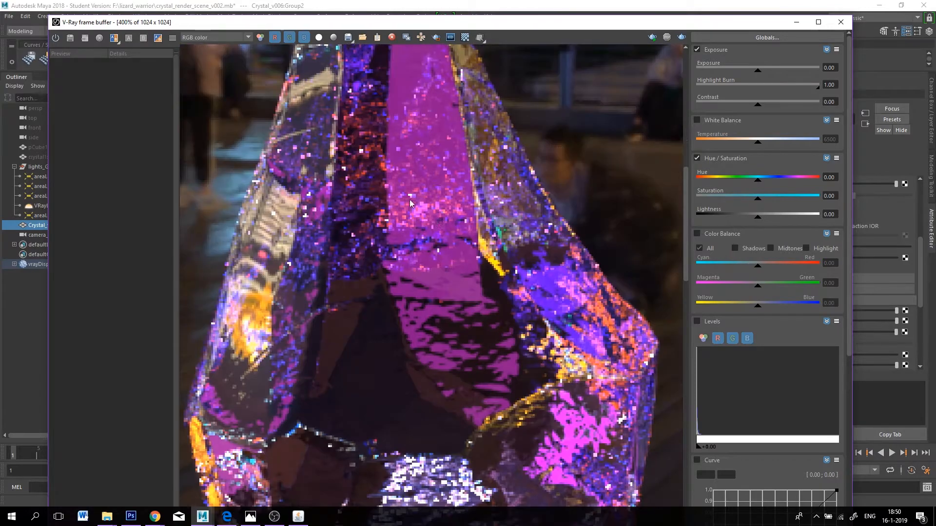
scroll(459, 275, "down", 1)
scroll(463, 281, "up", 1)
scroll(470, 292, "up", 1)
scroll(479, 304, "down", 1)
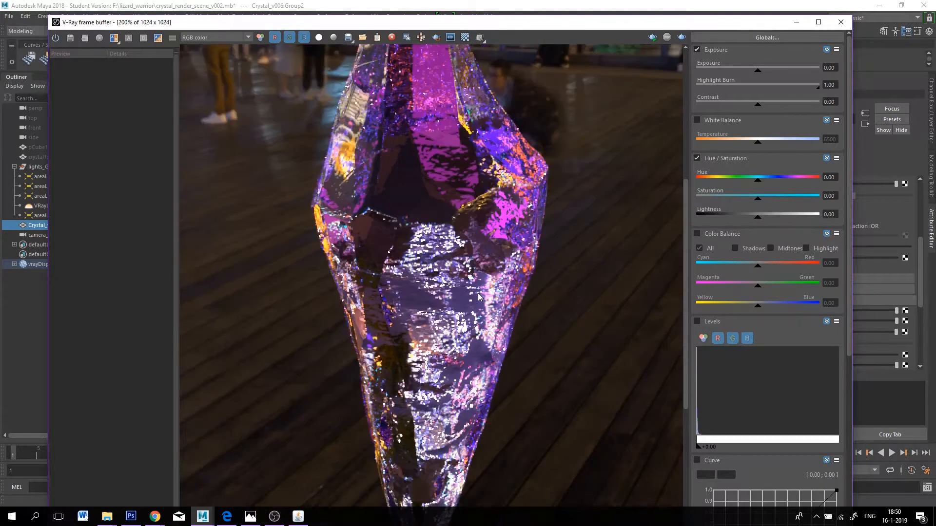
scroll(487, 312, "down", 1)
scroll(483, 342, "up", 1)
scroll(468, 380, "down", 1)
scroll(426, 460, "up", 1)
scroll(429, 439, "up", 1)
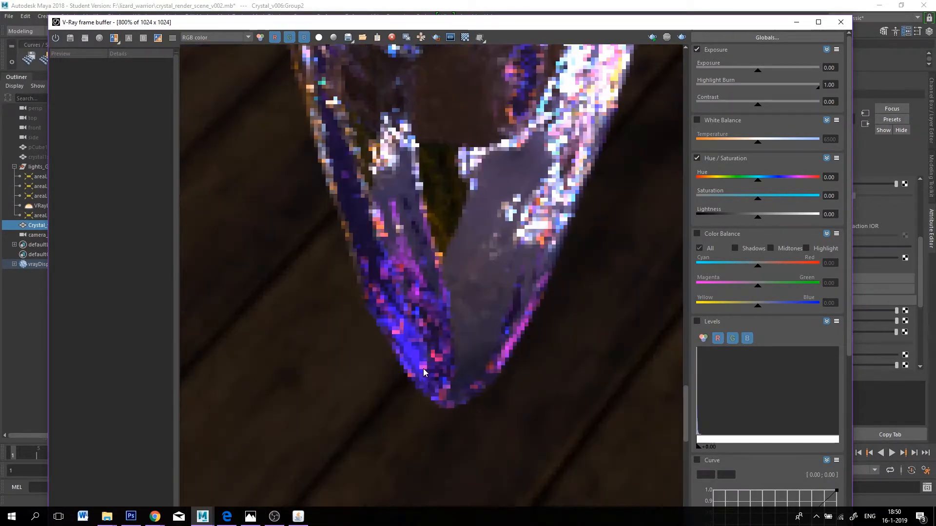
scroll(448, 430, "down", 1)
scroll(448, 430, "down", 1)
scroll(423, 316, "down", 1)
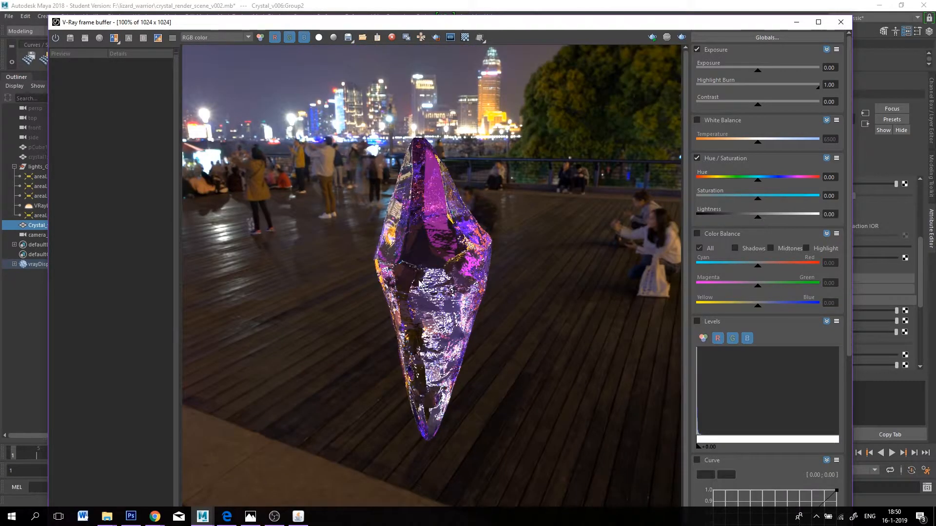
scroll(417, 279, "up", 1)
scroll(417, 279, "up", 1)
scroll(407, 234, "down", 2)
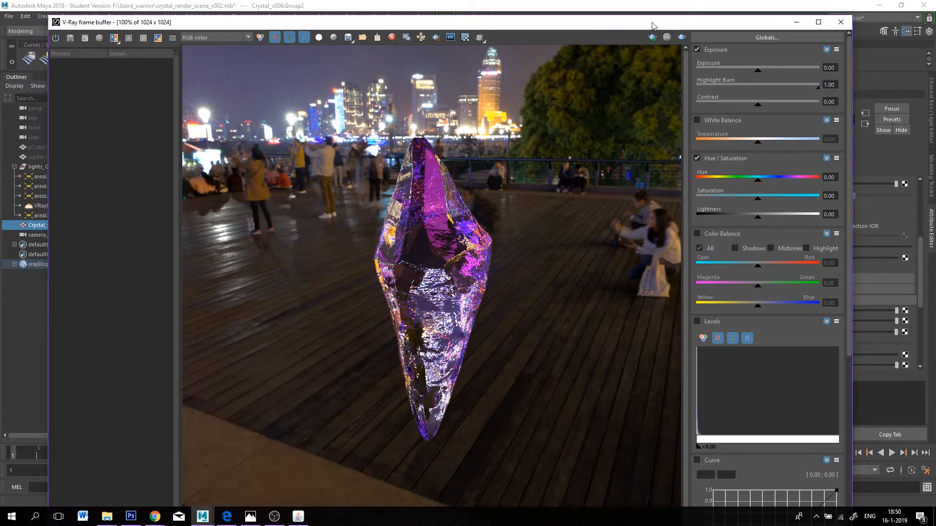
left_click_drag(653, 25, 637, 67)
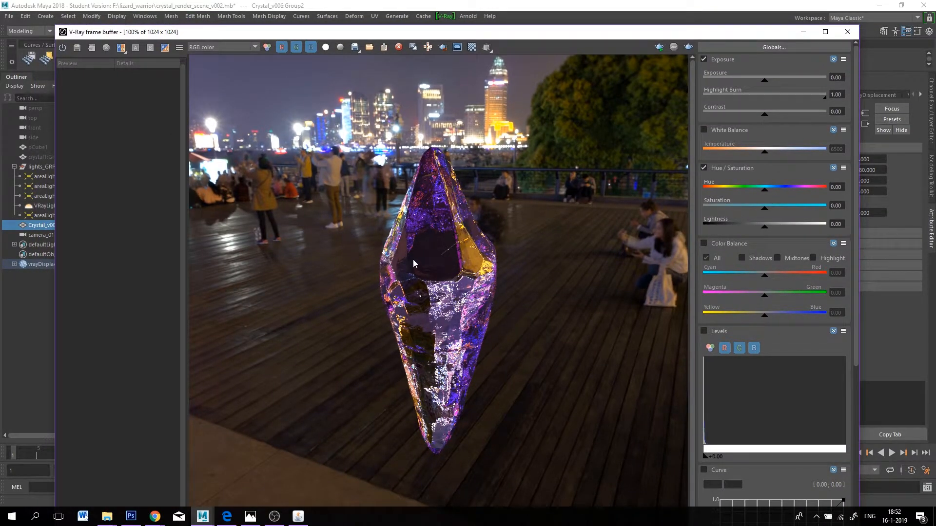
Inspect the render of the rotated crystal up close and as a whole, then minimize the frame buffer
scroll(432, 205, "up", 2)
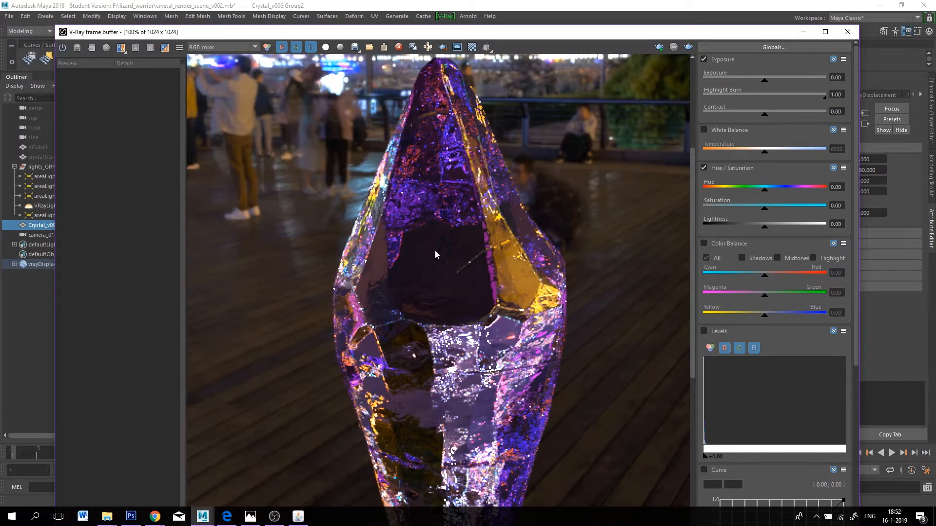
scroll(434, 255, "down", 2)
scroll(396, 274, "up", 4)
scroll(462, 236, "down", 2)
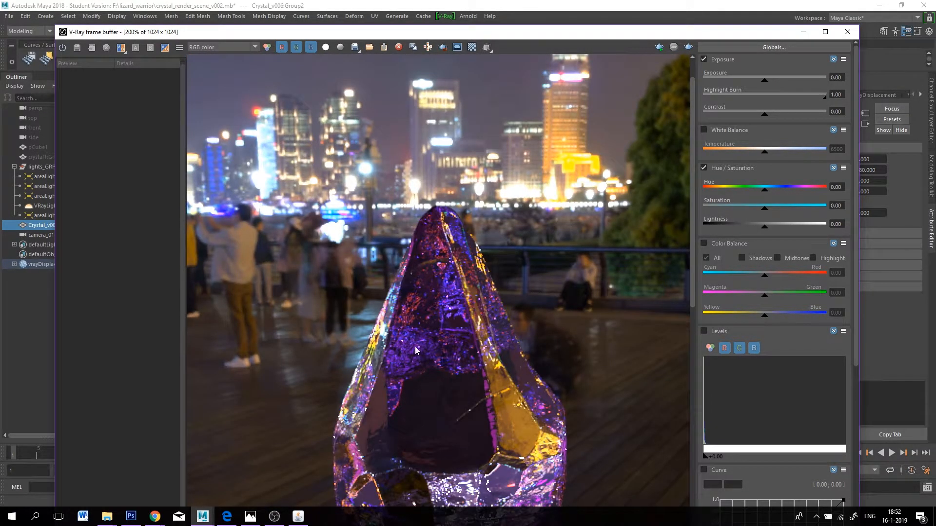
scroll(429, 379, "down", 4)
scroll(430, 380, "up", 3)
scroll(410, 323, "down", 1)
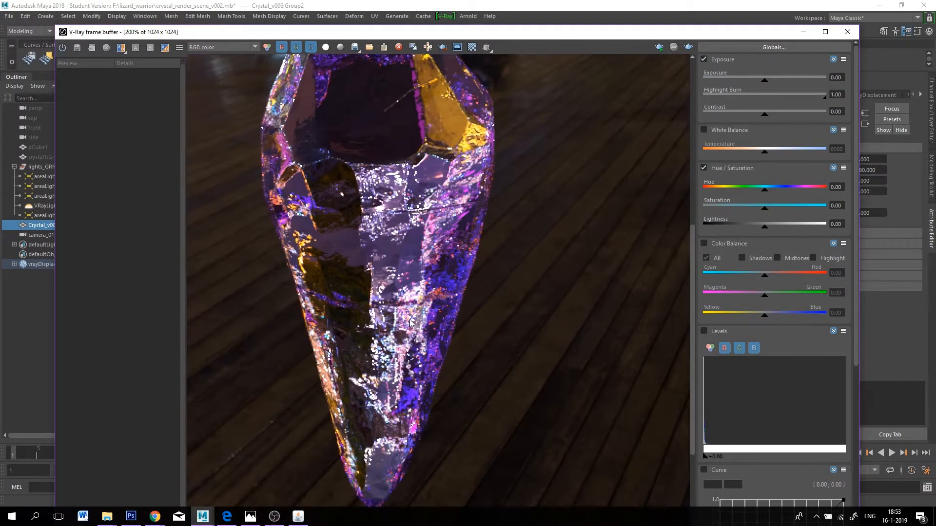
scroll(410, 323, "down", 1)
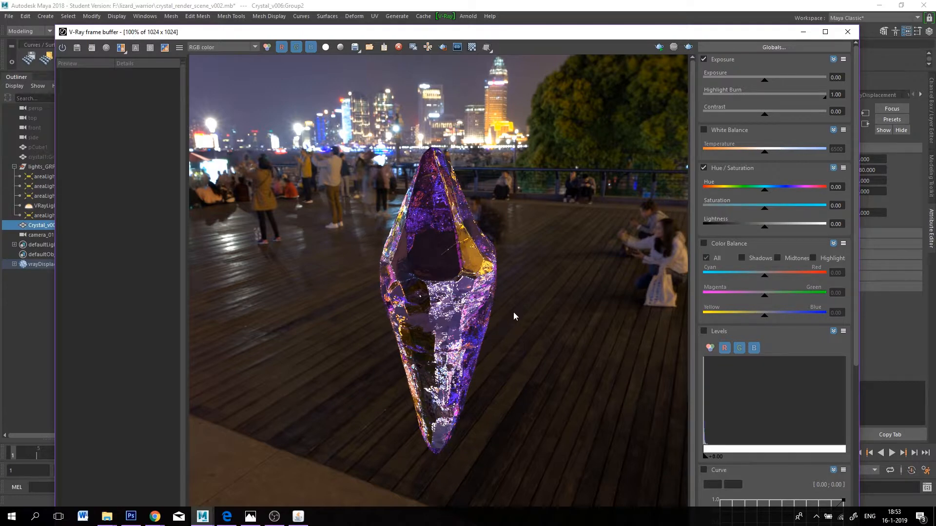
left_click(803, 31)
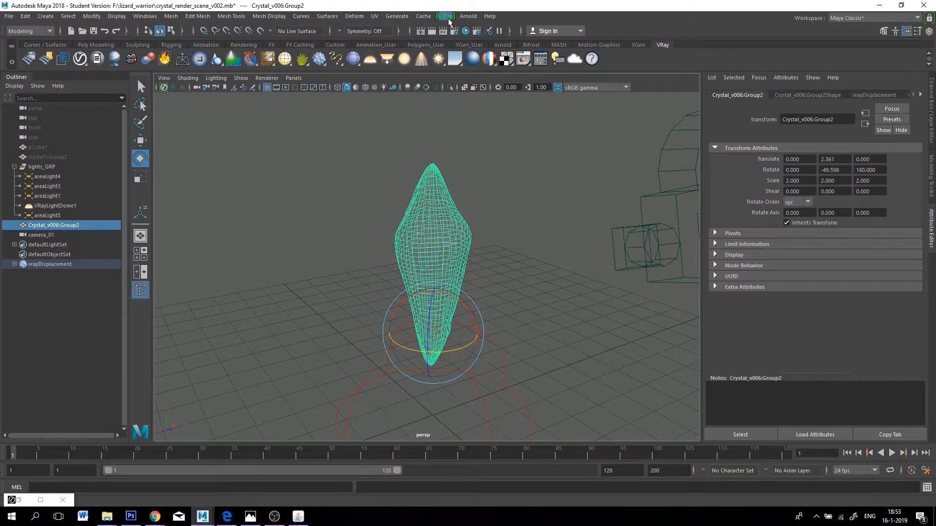
Set the V-Ray image sampler type to Bucket in the render settings
left_click(455, 32)
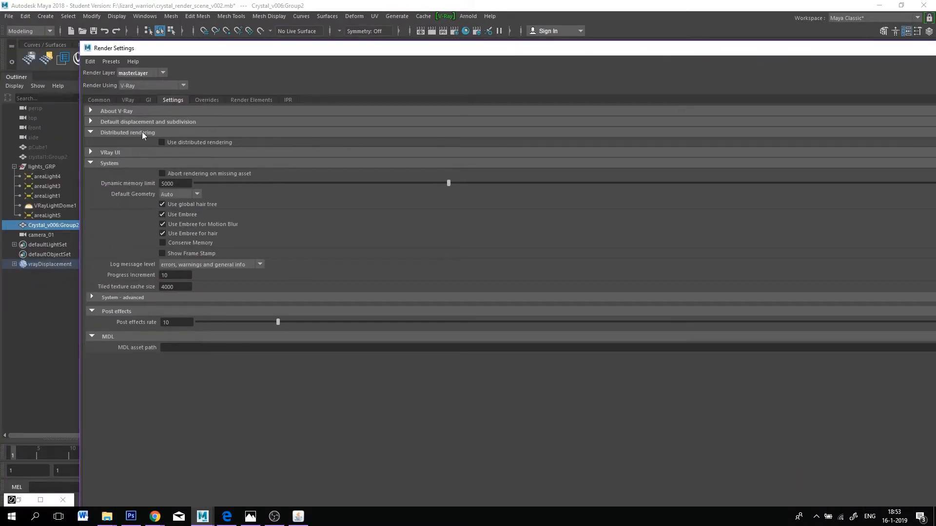
left_click(128, 100)
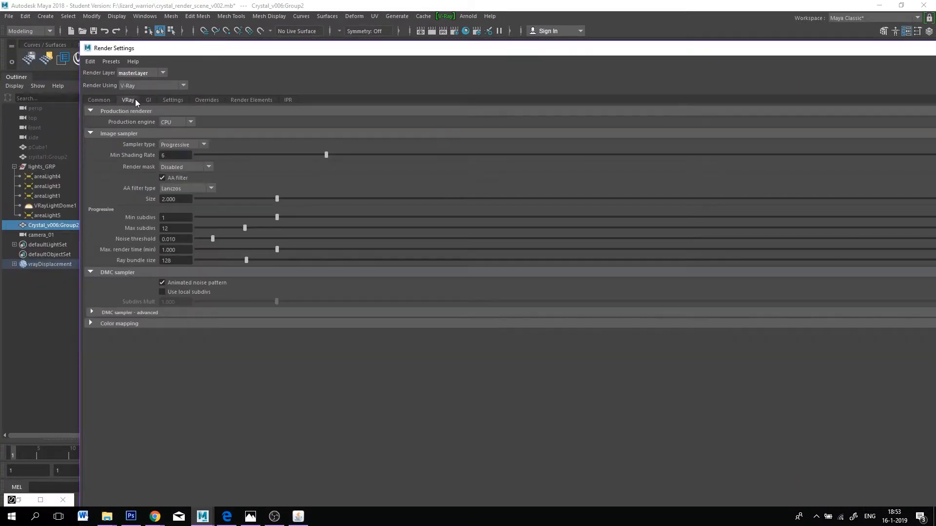
left_click(186, 144)
left_click(191, 154)
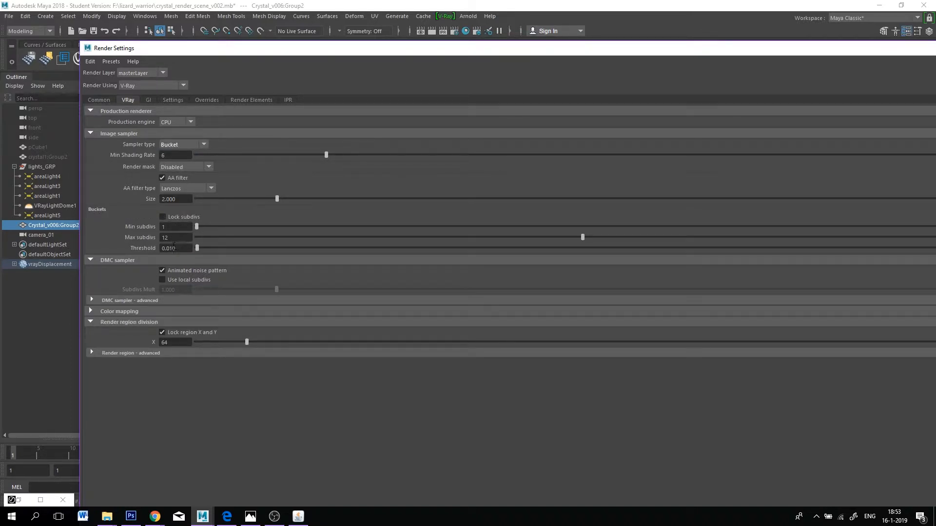
Set the render resolution preset to 2k Square
left_click(106, 101)
left_click(191, 338)
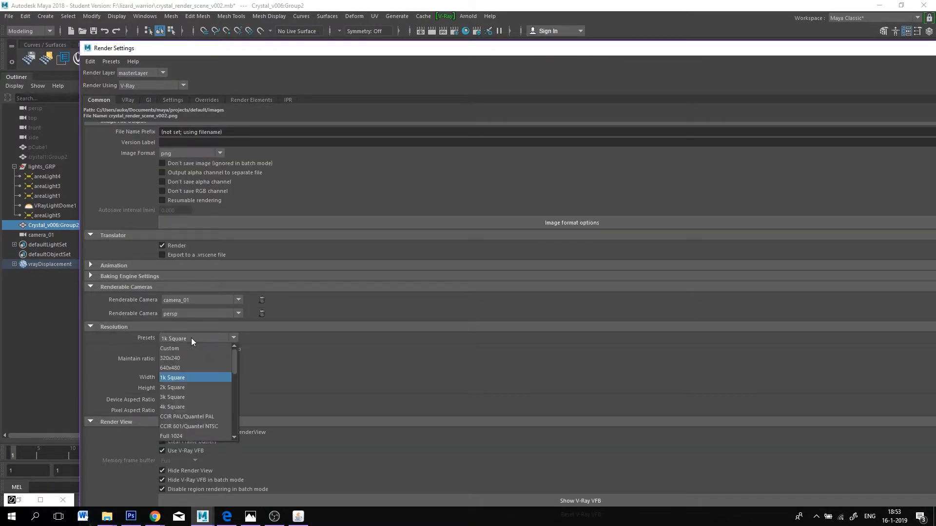
left_click(188, 385)
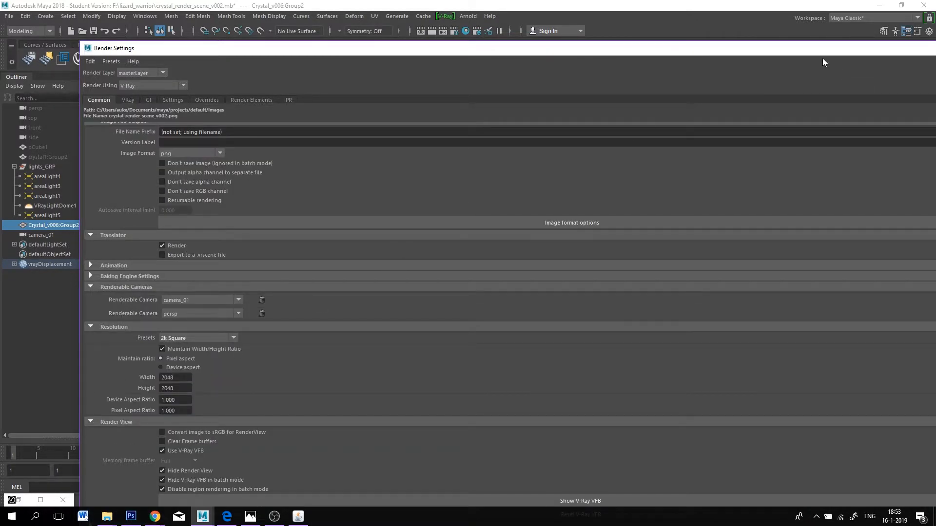
left_click_drag(899, 49, 825, 55)
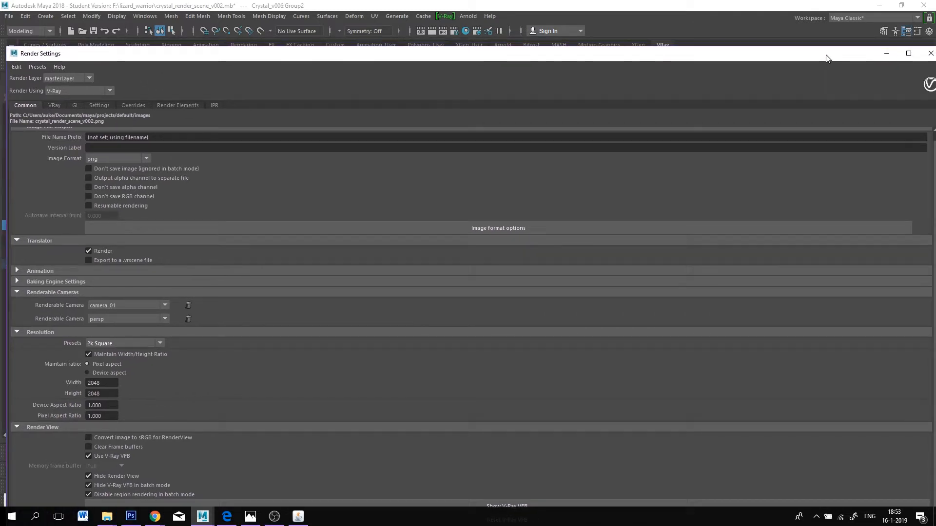
Review the GI settings and the Material ID entry among the available render elements
left_click(73, 106)
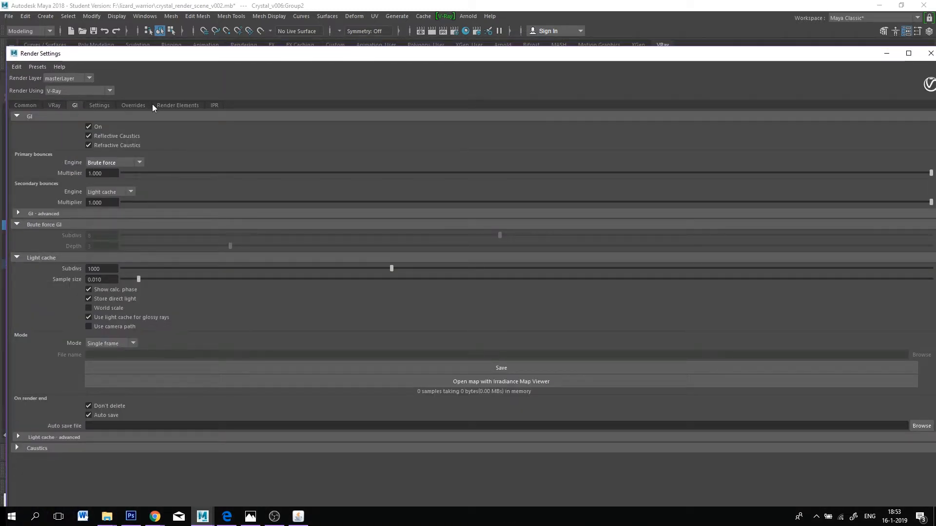
left_click(168, 104)
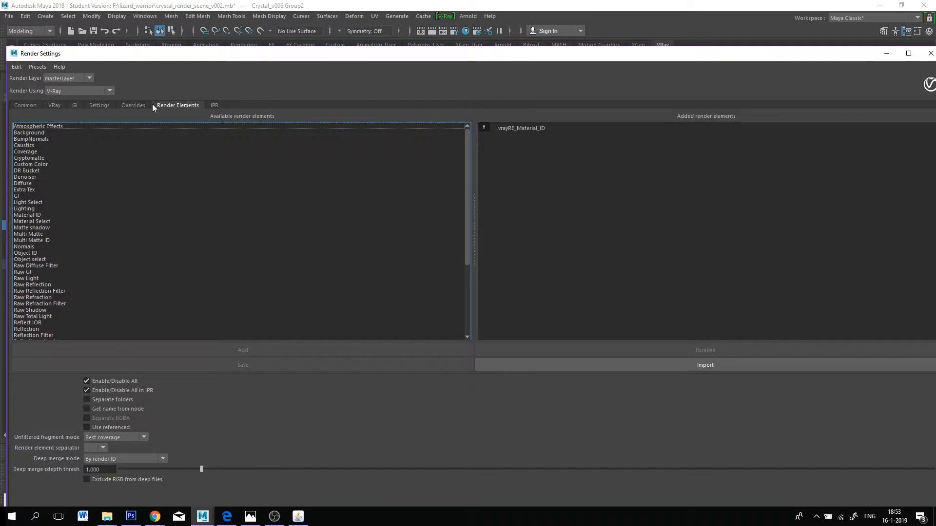
left_click(25, 215)
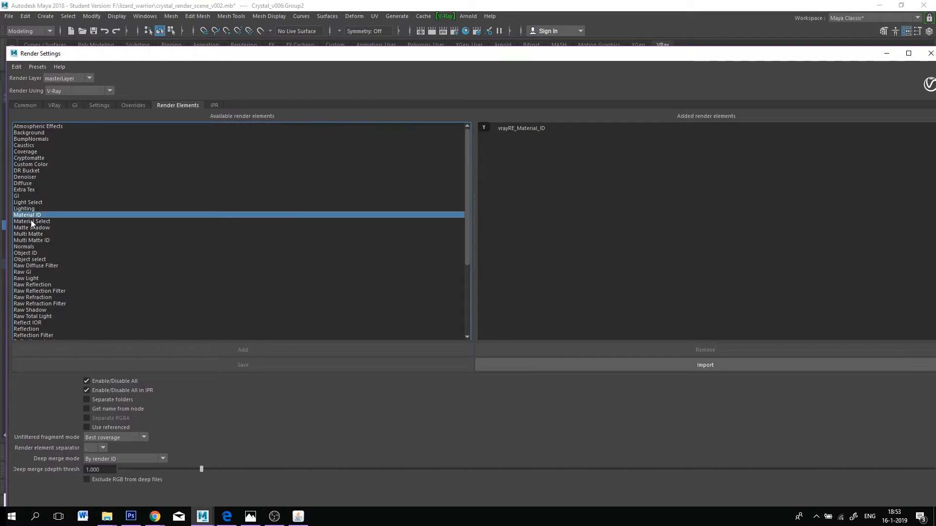
left_click(26, 216)
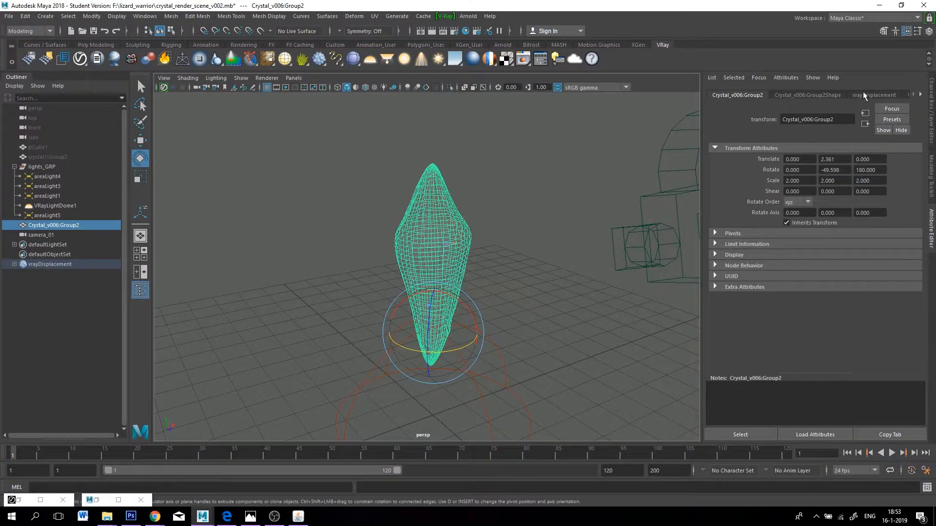
Add the V-Ray Material ID attribute to the crystal's VRayMtl5 material
left_click(920, 94)
left_click(890, 96)
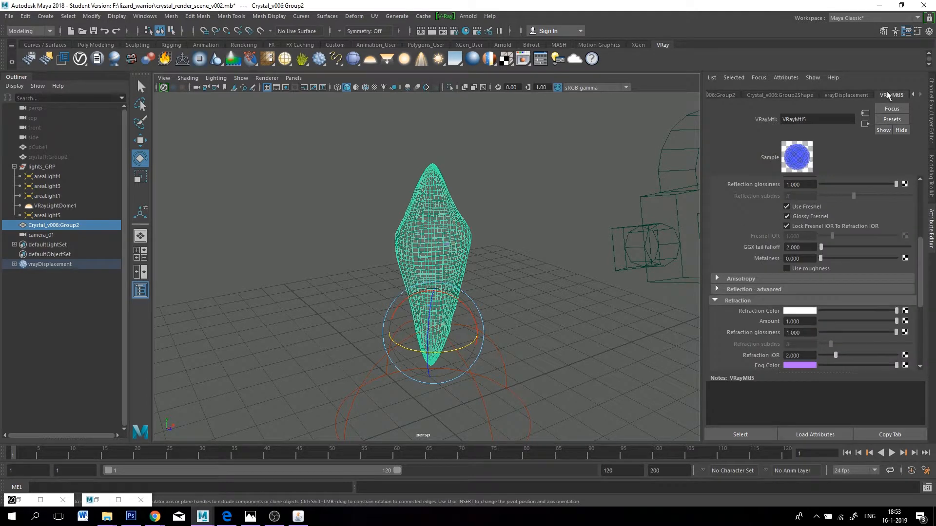
left_click(782, 77)
mouse_move(791, 118)
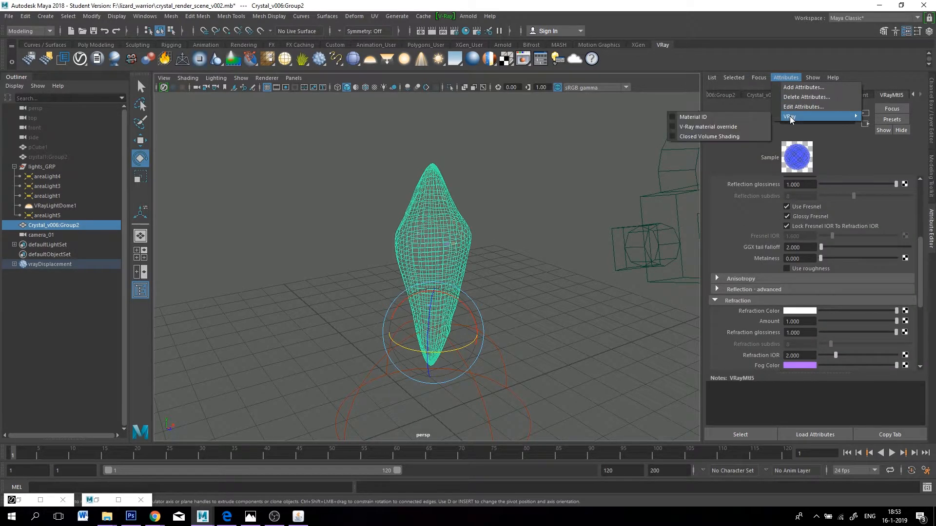
left_click(673, 116)
Set the material's Material ID color to white in its extra V-Ray attributes
scroll(853, 212, "down", 5)
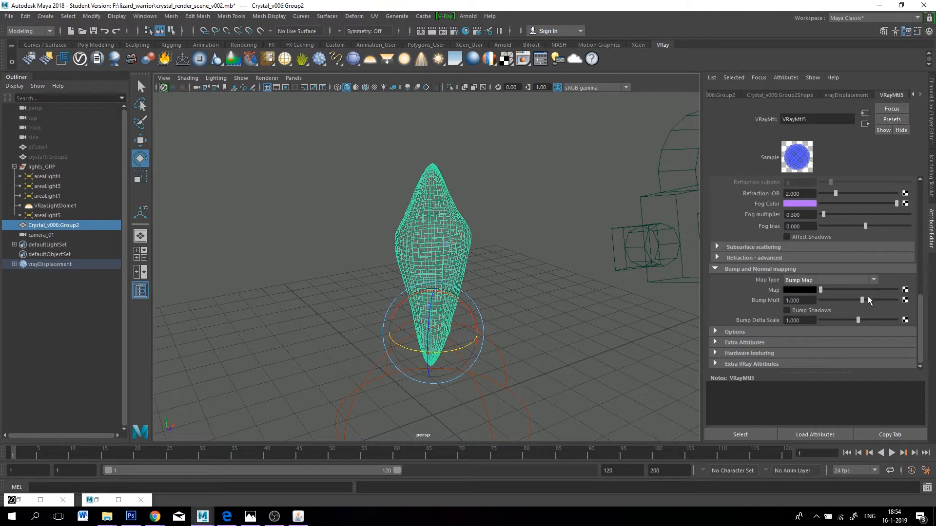
left_click(723, 364)
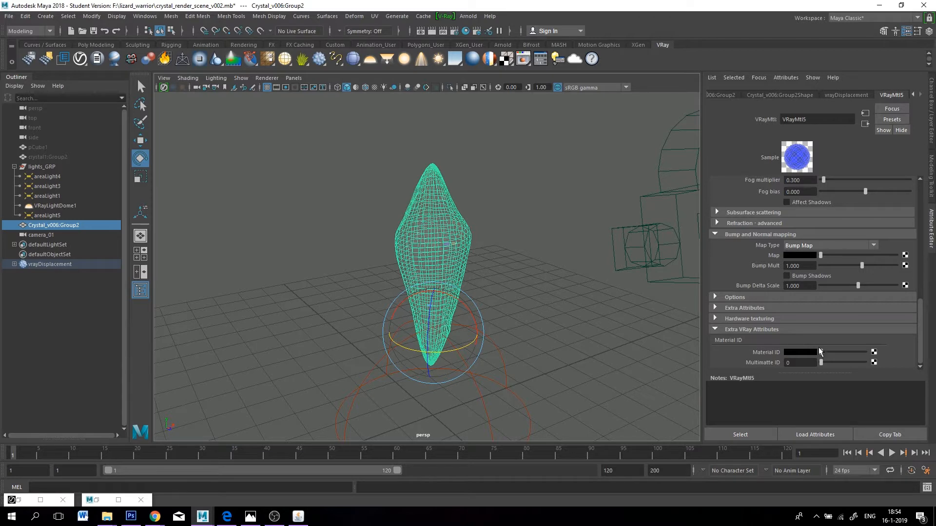
left_click_drag(820, 352, 868, 352)
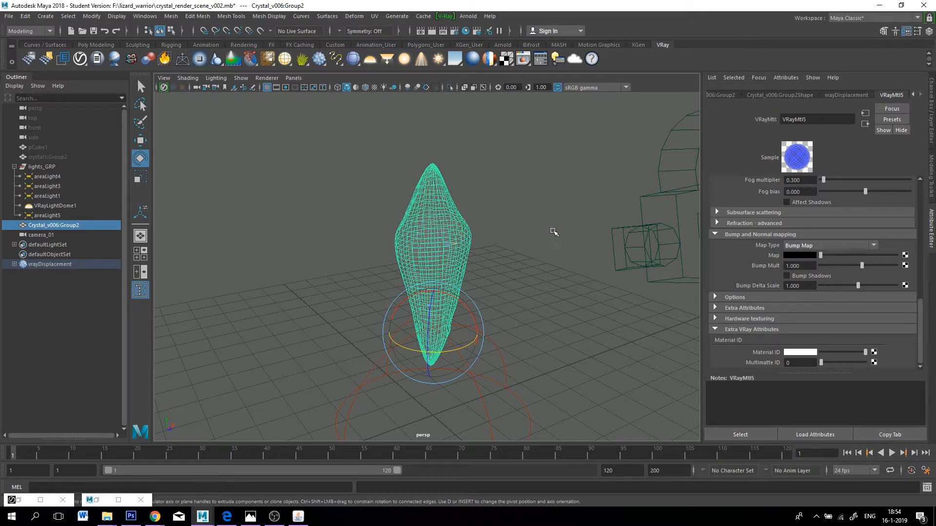
Deselect the crystal and render the scene with V-Ray
left_click(501, 199)
left_click(526, 61)
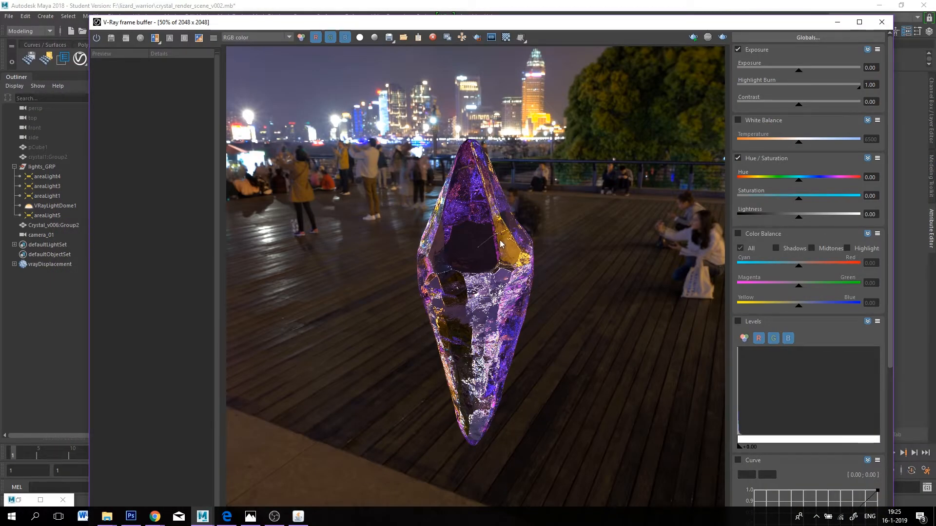
Examine the finished crystal render up close and as a whole, checking its facets, refractions and tip
scroll(471, 147, "up", 1)
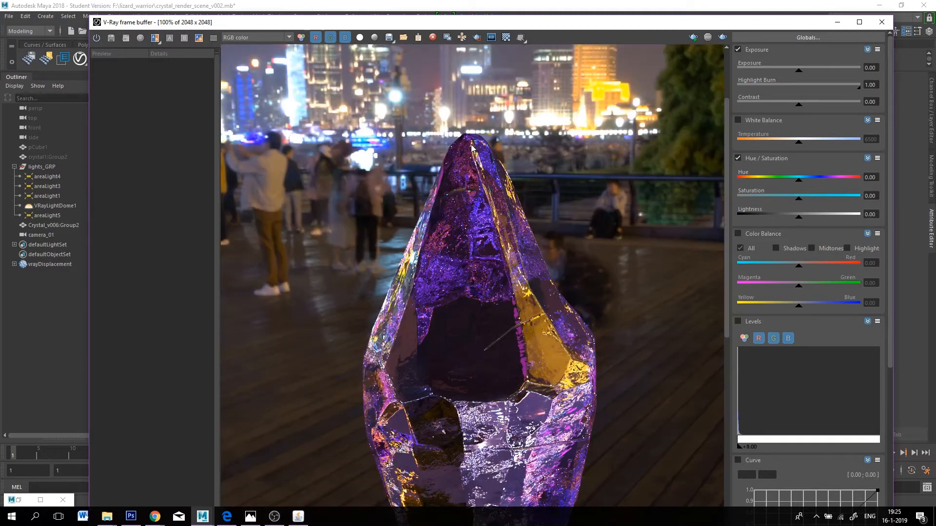
scroll(468, 203, "down", 1)
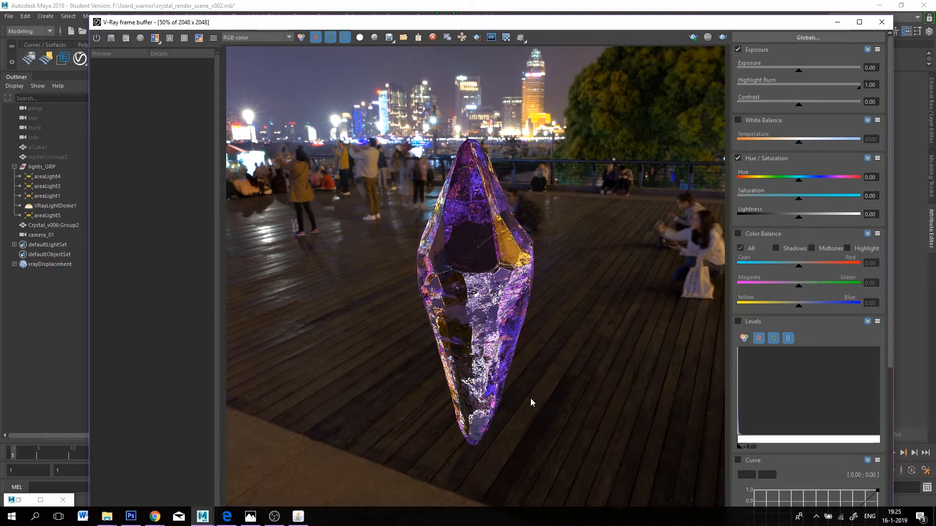
scroll(472, 239, "up", 2)
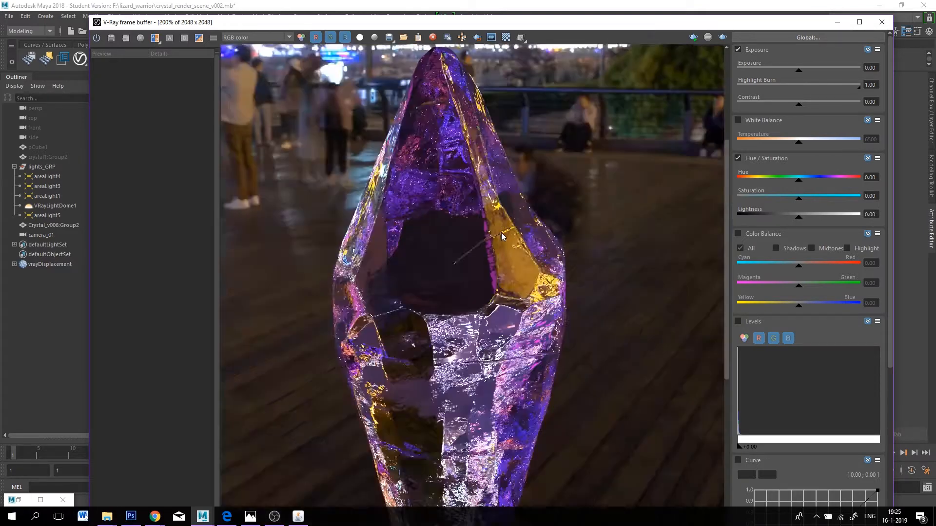
scroll(481, 231, "down", 1)
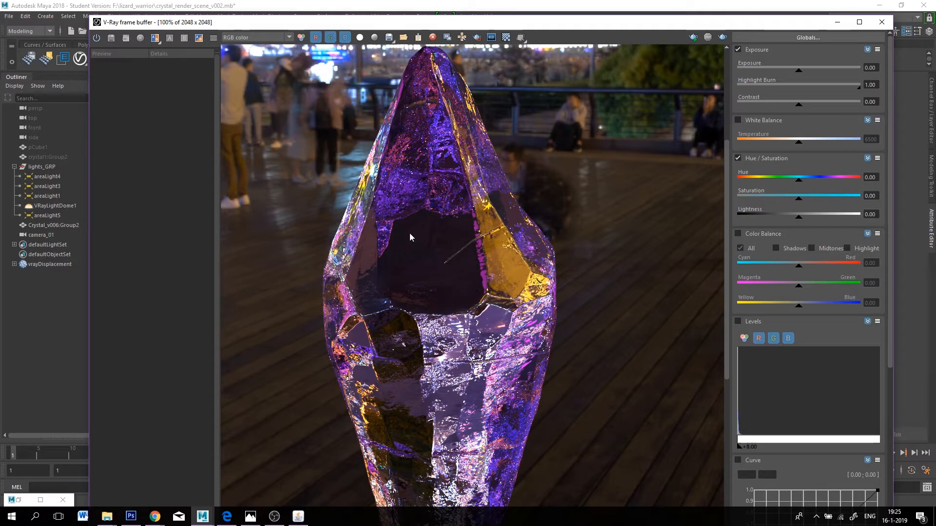
scroll(463, 231, "up", 1)
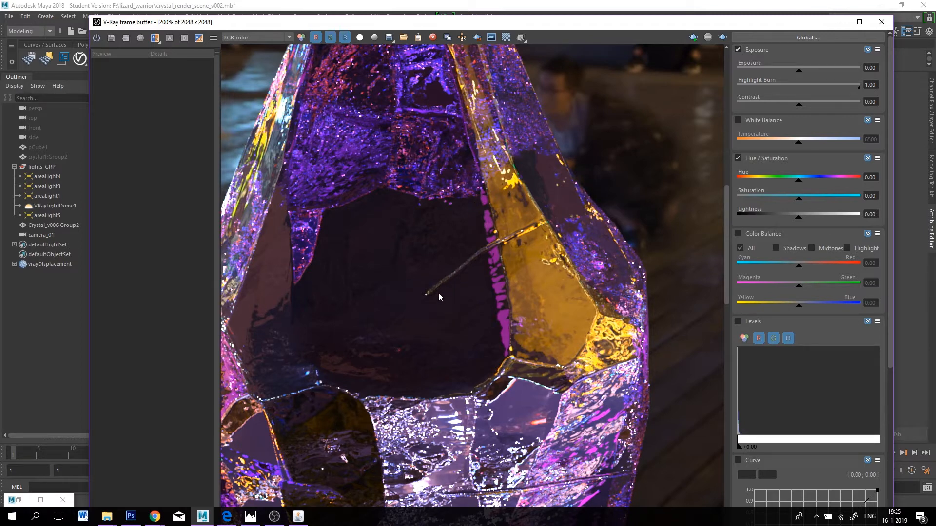
scroll(432, 266, "down", 3)
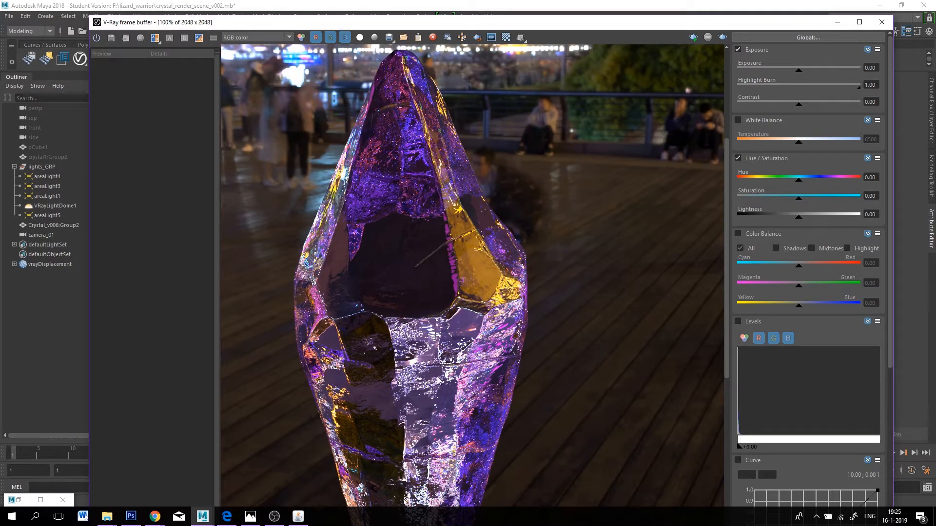
scroll(432, 265, "up", 1)
scroll(458, 145, "up", 1)
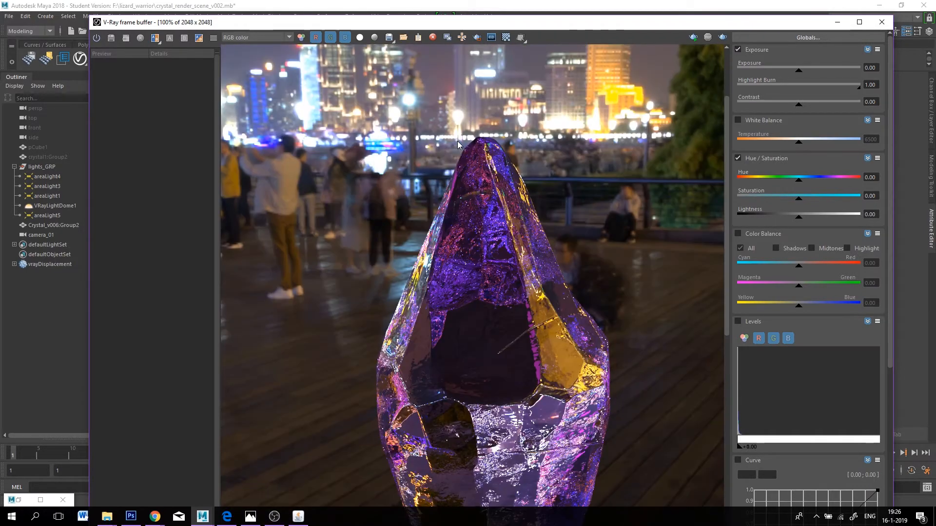
scroll(458, 144, "down", 1)
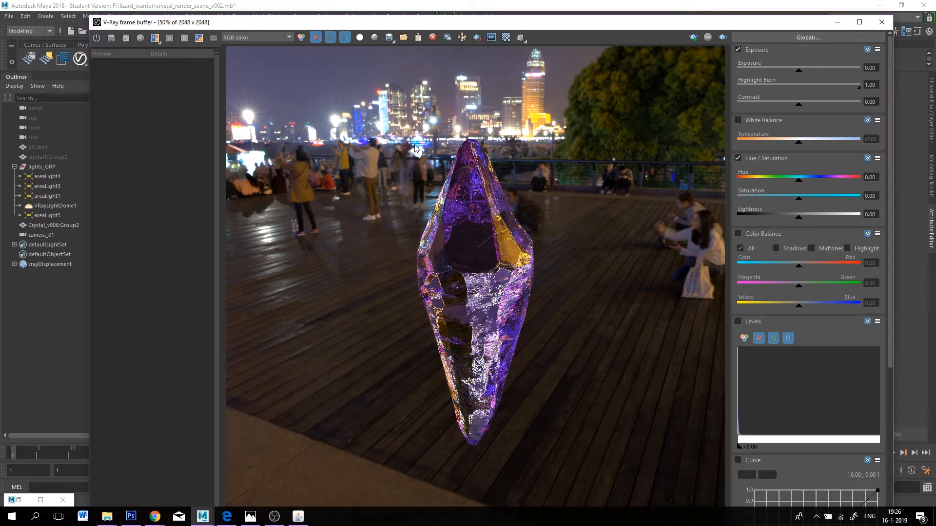
View the materialID pass of the render in the frame buffer, then return to the RGB color channel
left_click(262, 38)
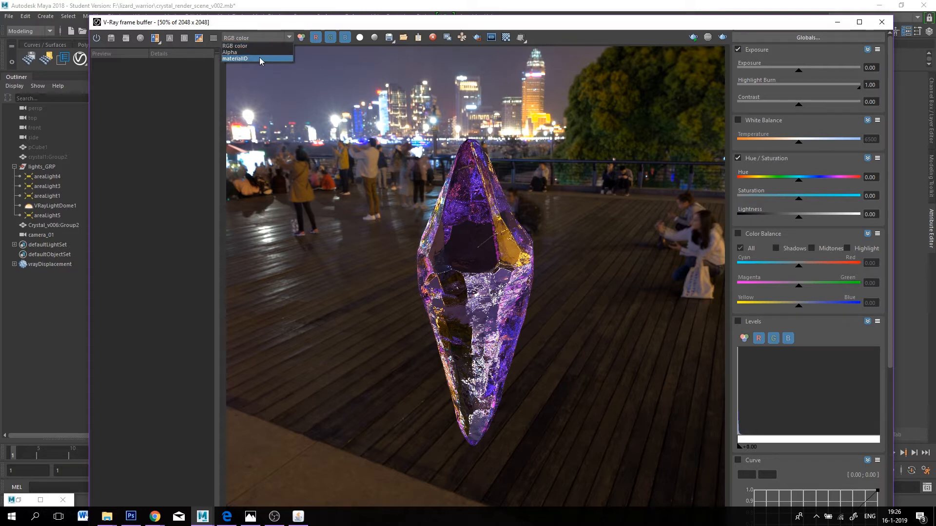
left_click(259, 58)
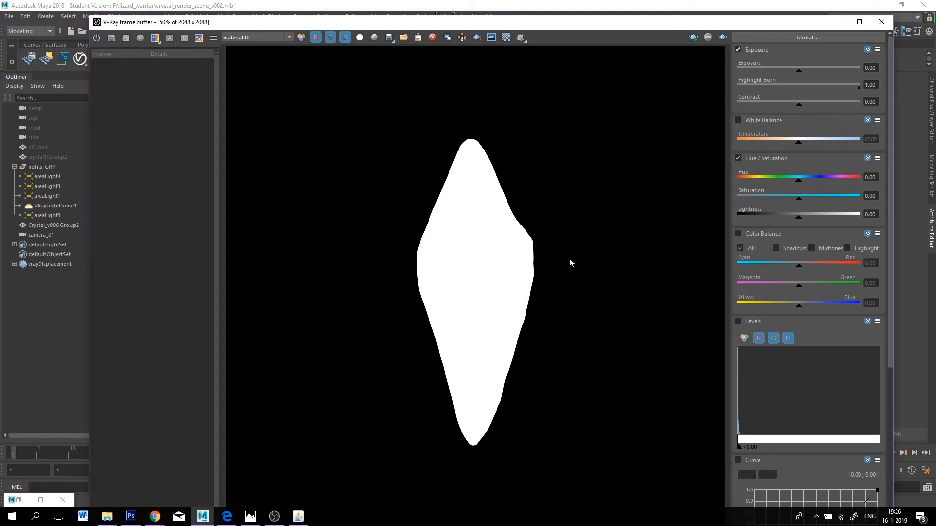
left_click(254, 38)
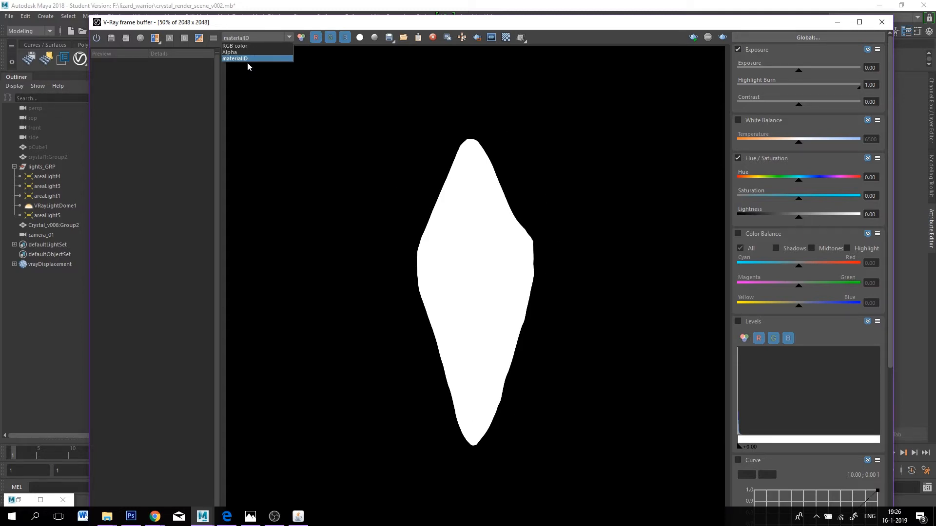
left_click(243, 45)
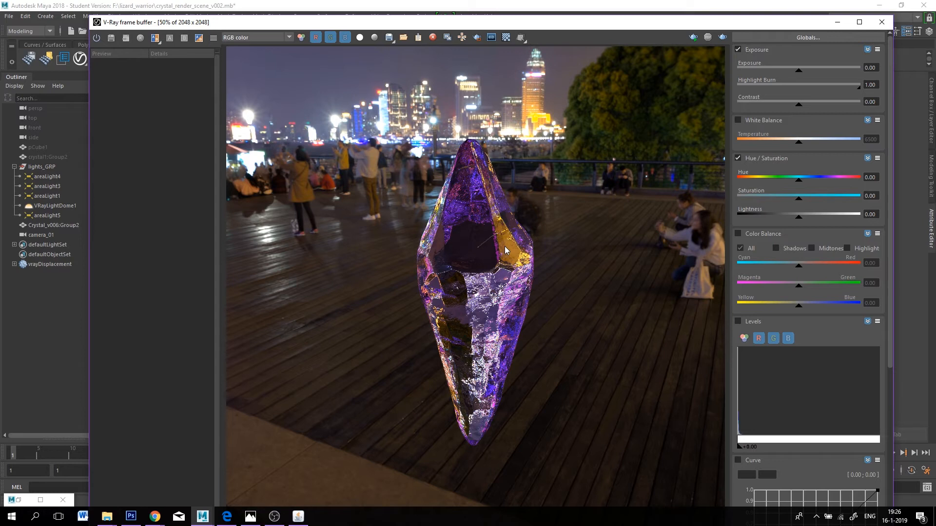